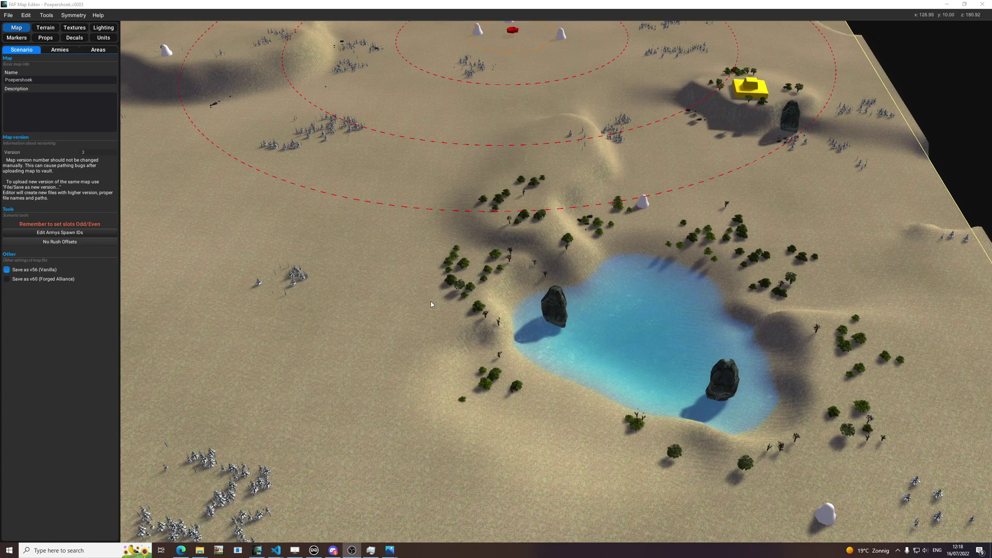
# Save the Poepershoek map, and also save it as a new version
pyautogui.scroll(-10, 547, 238)
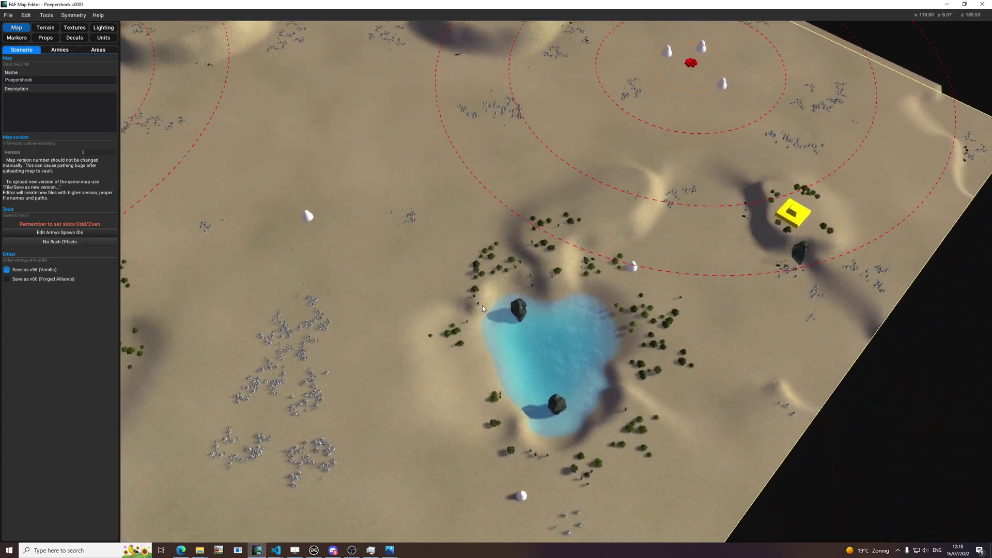
pyautogui.moveTo(506, 284); pyautogui.dragTo(633, 252, button='middle')
pyautogui.moveTo(435, 211); pyautogui.dragTo(555, 252, button='middle')
pyautogui.moveTo(461, 232); pyautogui.dragTo(344, 144, button='middle')
pyautogui.hotkey('ctrl', 's')
pyautogui.click(8, 15)
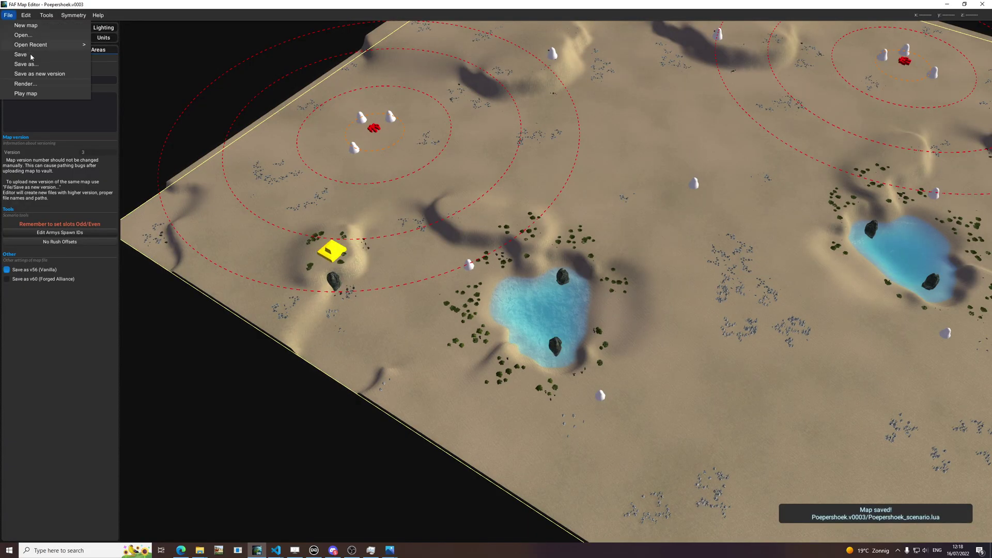
pyautogui.click(37, 75)
pyautogui.click(569, 296)
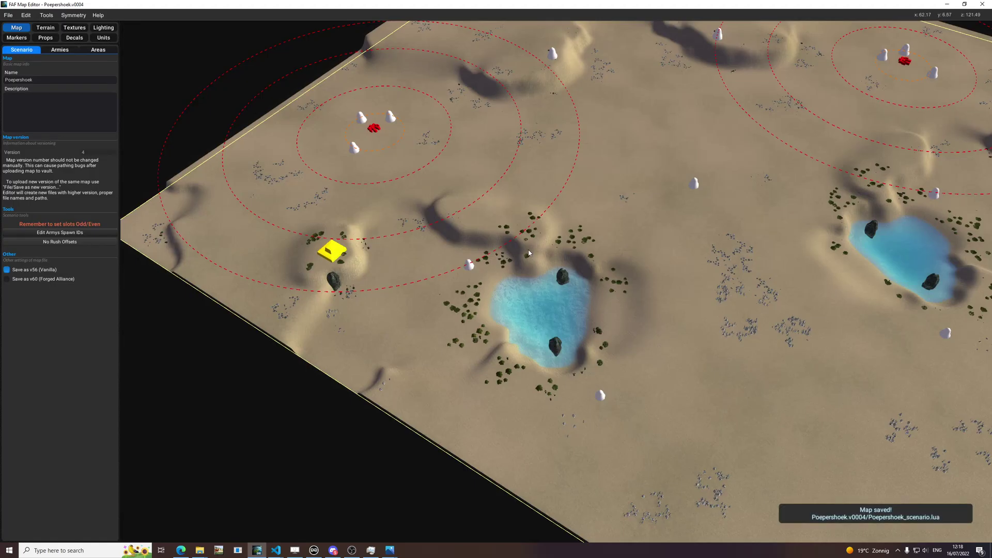
# Render the map with markers as a 1024-pixel PNG into the Poepershoek.v0001 folder, using the folder path copied from File Explorer
pyautogui.scroll(-5, 475, 238)
pyautogui.scroll(8, 475, 238)
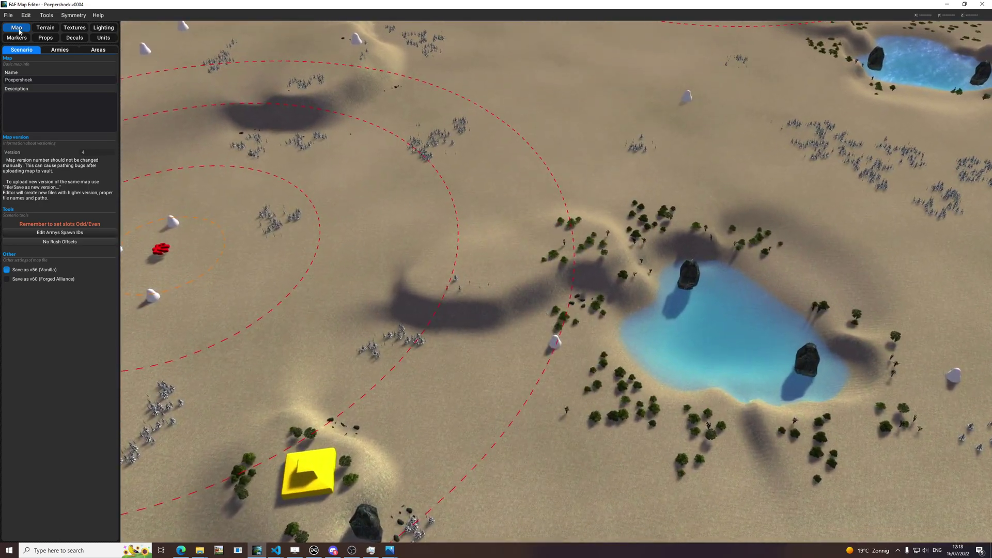
pyautogui.click(8, 15)
pyautogui.click(26, 84)
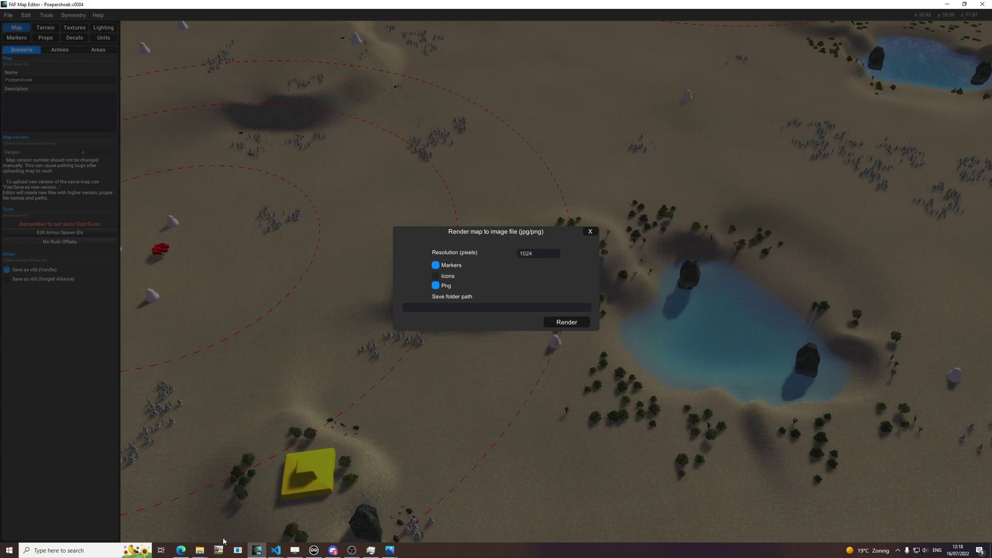
pyautogui.click(199, 551)
pyautogui.click(241, 526)
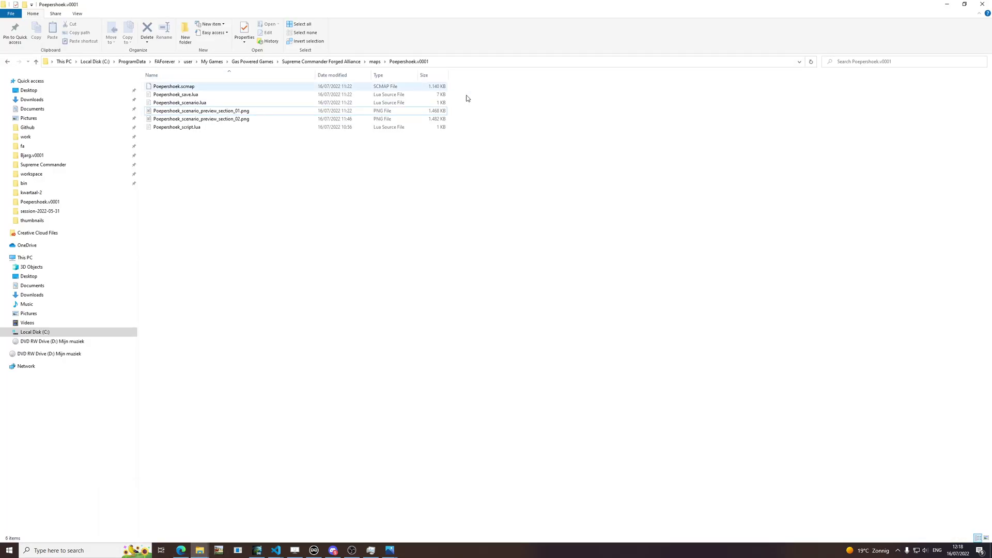
pyautogui.click(476, 61)
pyautogui.click(947, 4)
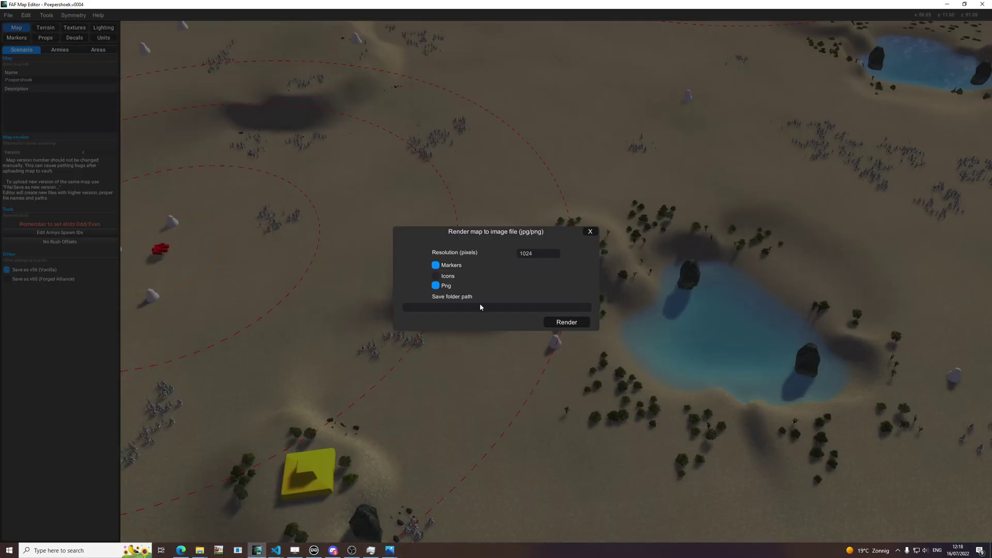
pyautogui.hotkey('ctrl', 'v')
pyautogui.click(587, 321)
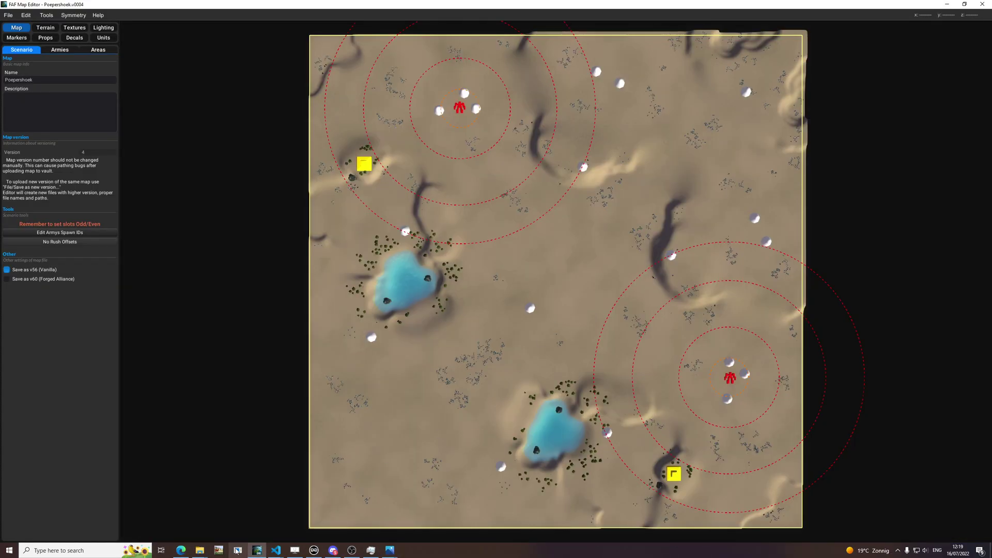
# Switch to File Explorer and rename the rendered preview image as Poepershoek_scenario_preview_section_03.png
pyautogui.moveTo(207, 550)
pyautogui.click(232, 519)
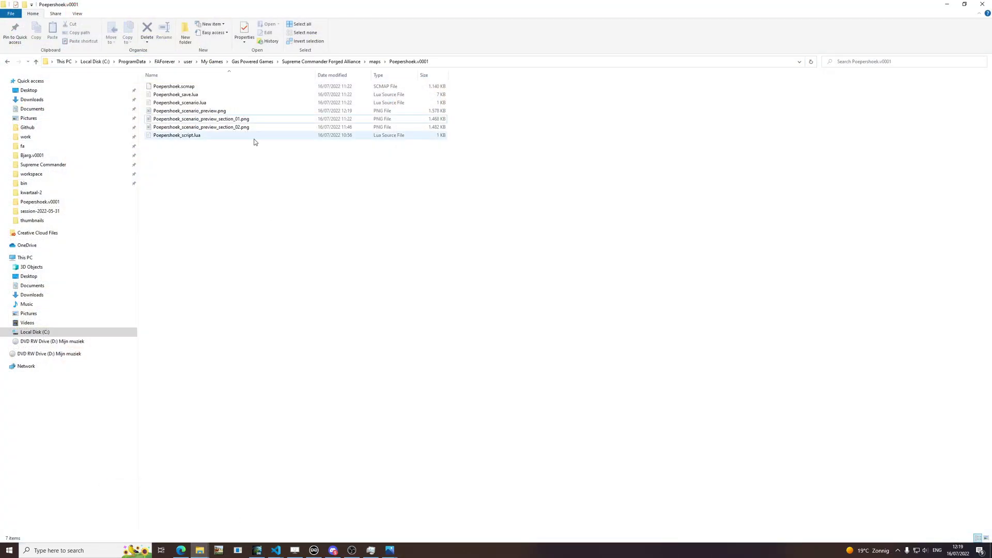
pyautogui.click(229, 111)
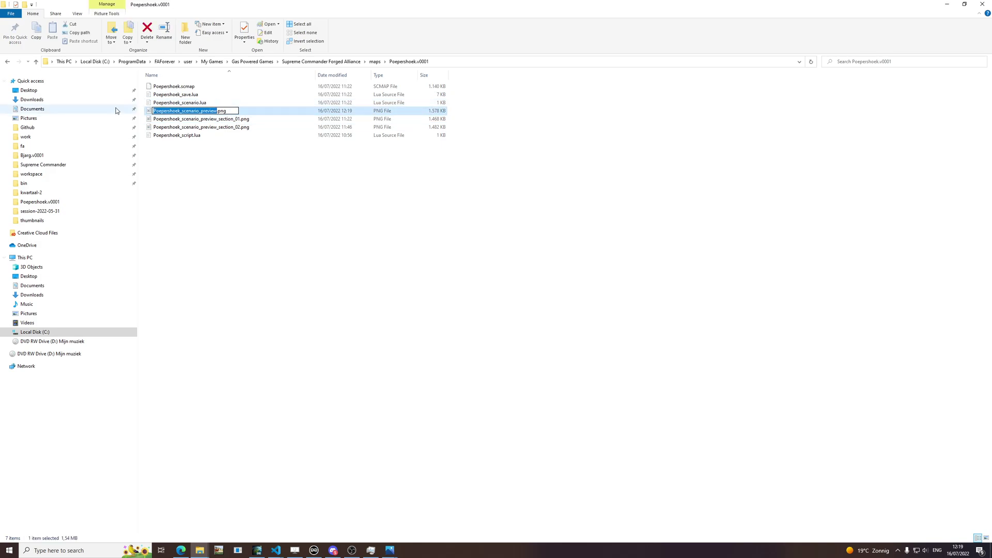
pyautogui.click(219, 112)
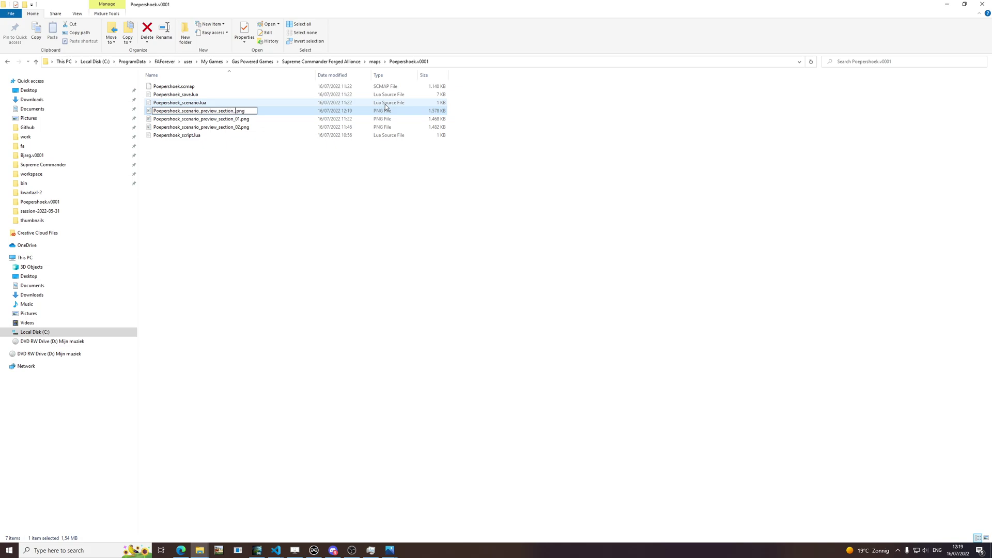
pyautogui.write('_section_03')
pyautogui.press('Return')
# Open the section_01 preview image in the photo viewer and compare it with the section_02 and section_03 previews
pyautogui.rightClick(247, 111)
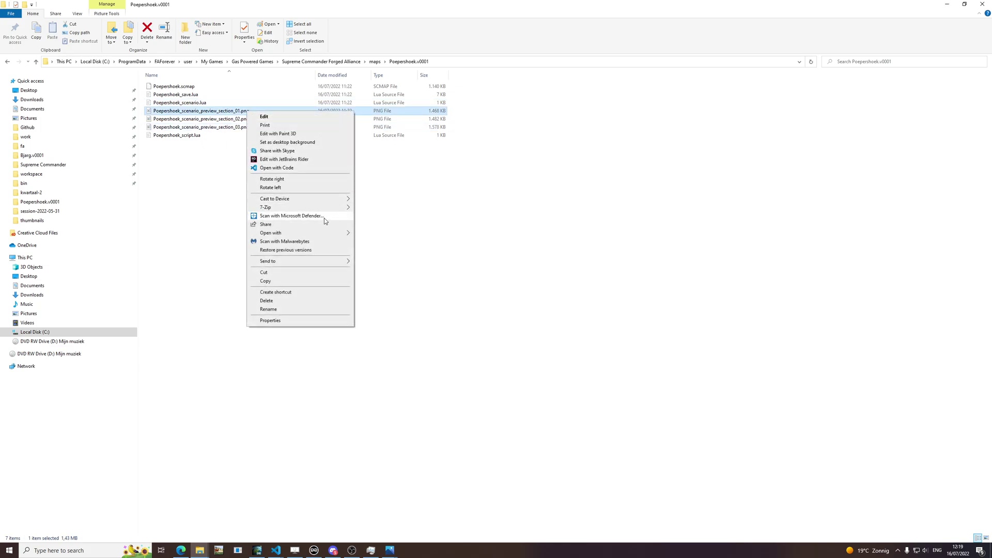
pyautogui.moveTo(336, 233)
pyautogui.click(405, 284)
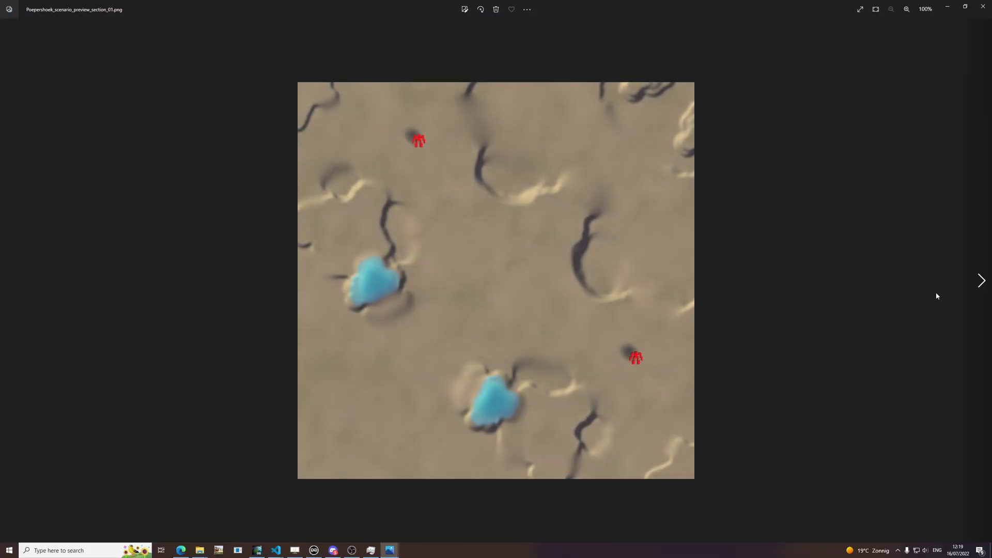
pyautogui.click(985, 282)
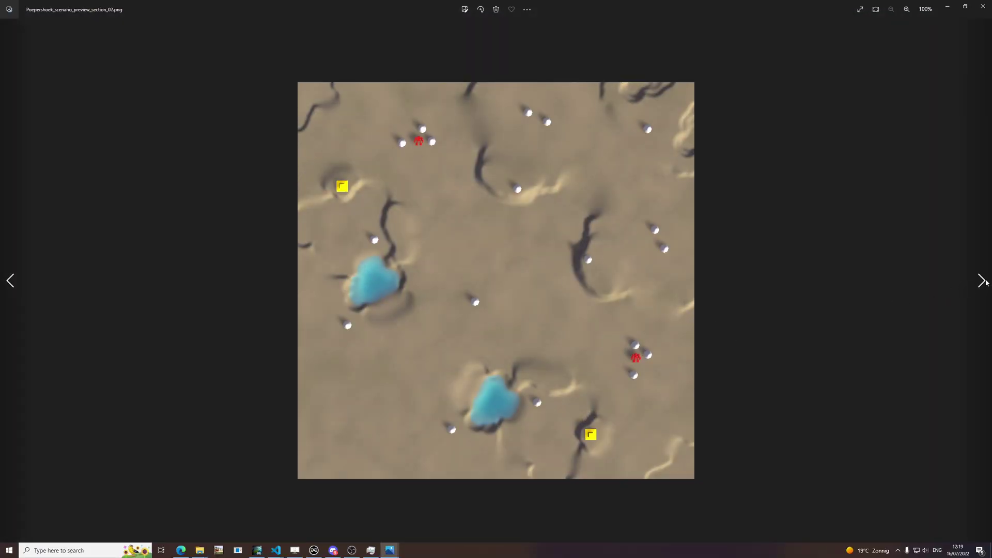
pyautogui.click(985, 282)
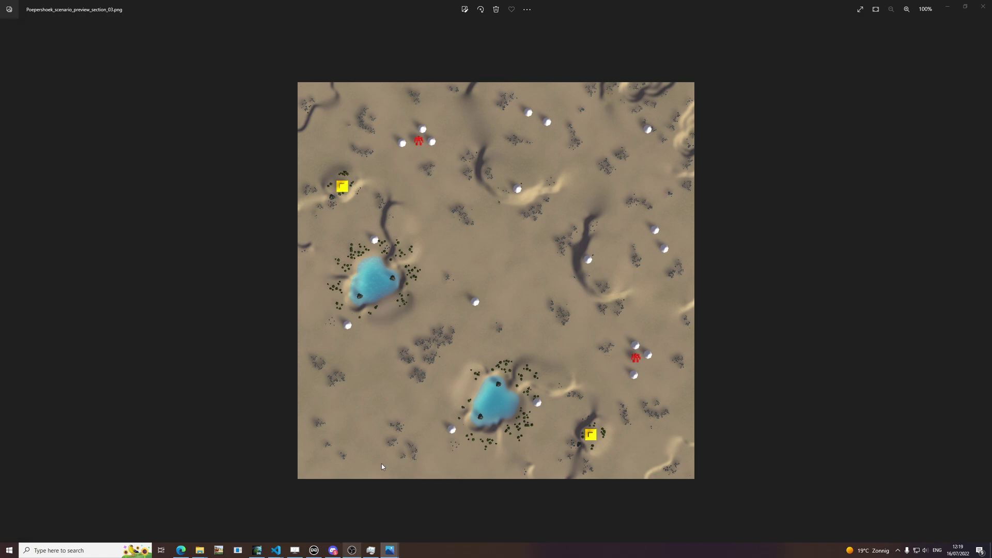
# Switch back to FAF Map Editor and set up texture painting on Layer 1 with the Standard brush shape
pyautogui.hotkey('alt', 'Tab')
pyautogui.scroll(5, 559, 240)
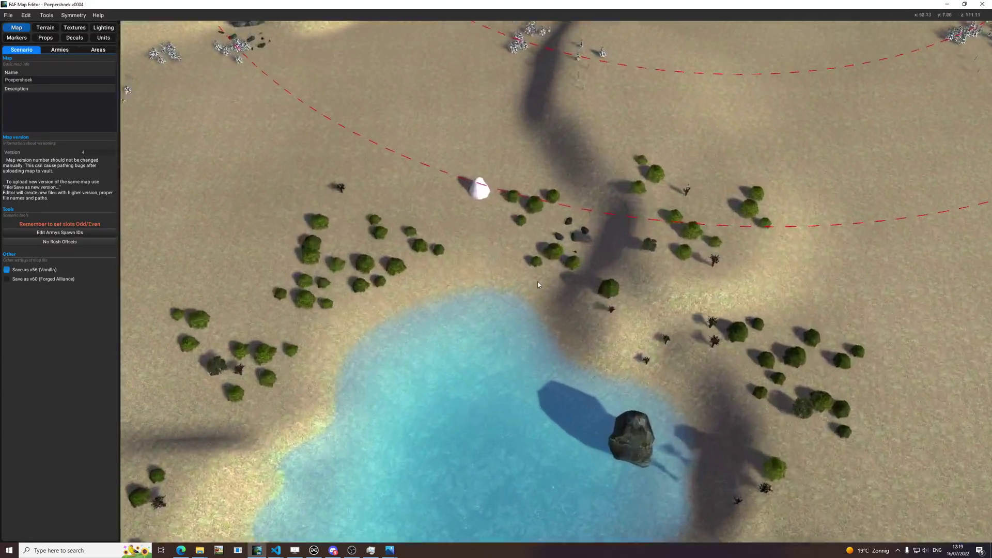
pyautogui.scroll(4, 534, 284)
pyautogui.click(48, 28)
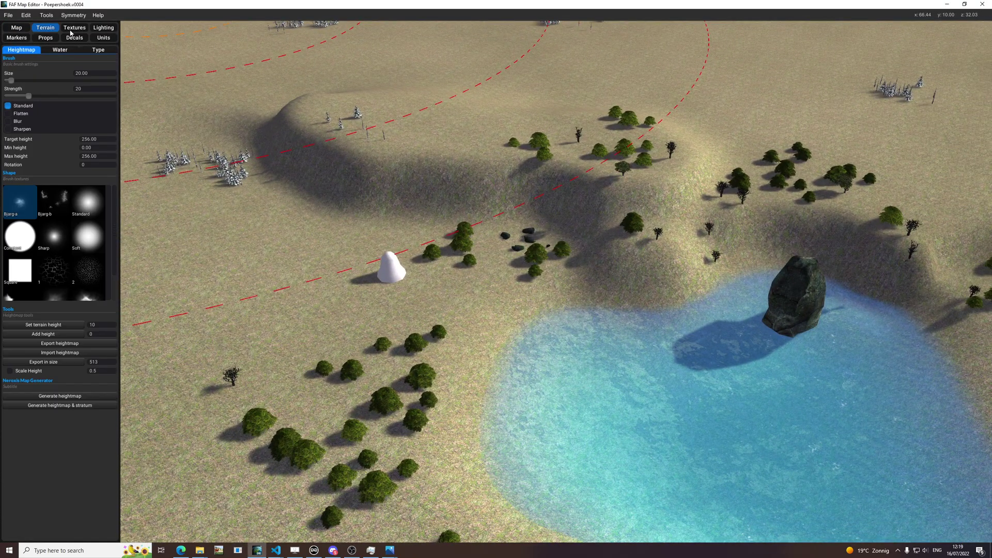
pyautogui.click(80, 28)
pyautogui.scroll(-5, 641, 188)
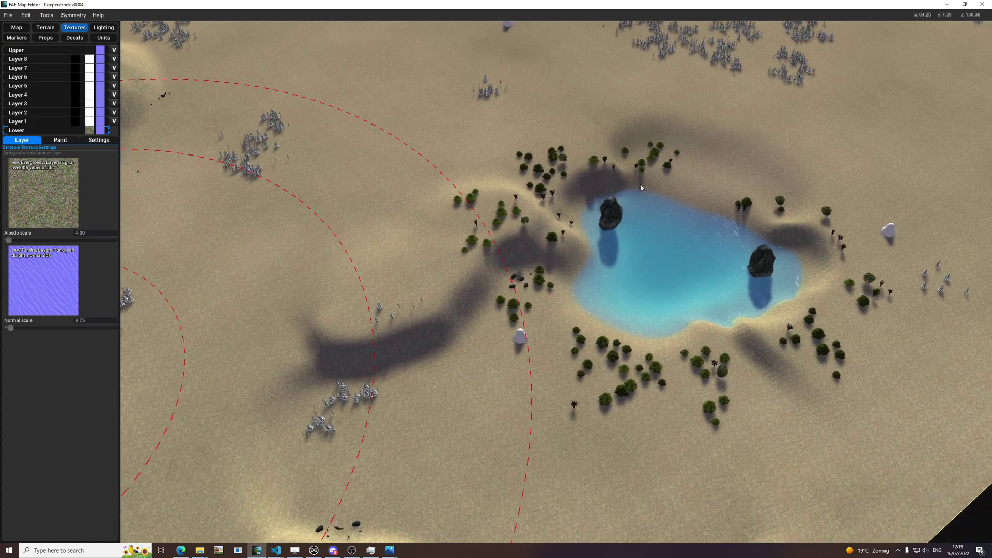
pyautogui.click(33, 123)
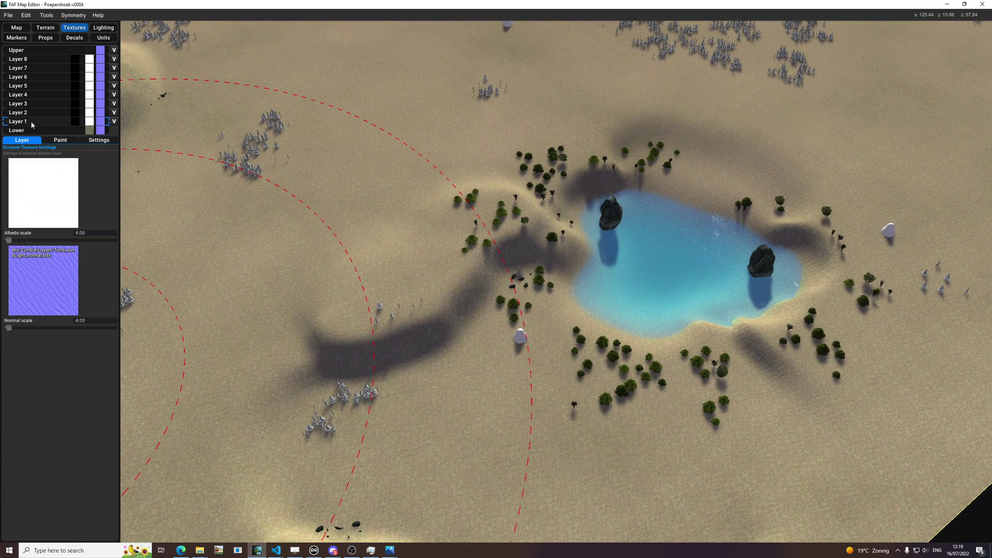
pyautogui.click(60, 140)
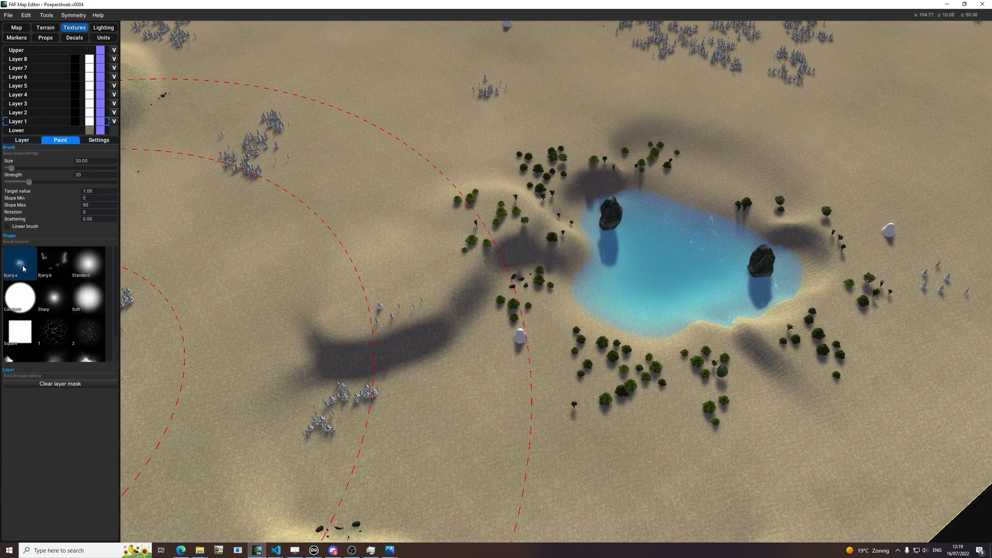
pyautogui.click(92, 268)
pyautogui.moveTo(358, 318); pyautogui.dragTo(420, 272, button='middle')
# Assign the dirt001_albedo texture from the paradise layers resources as the albedo of Layer 1
pyautogui.click(14, 142)
pyautogui.click(44, 192)
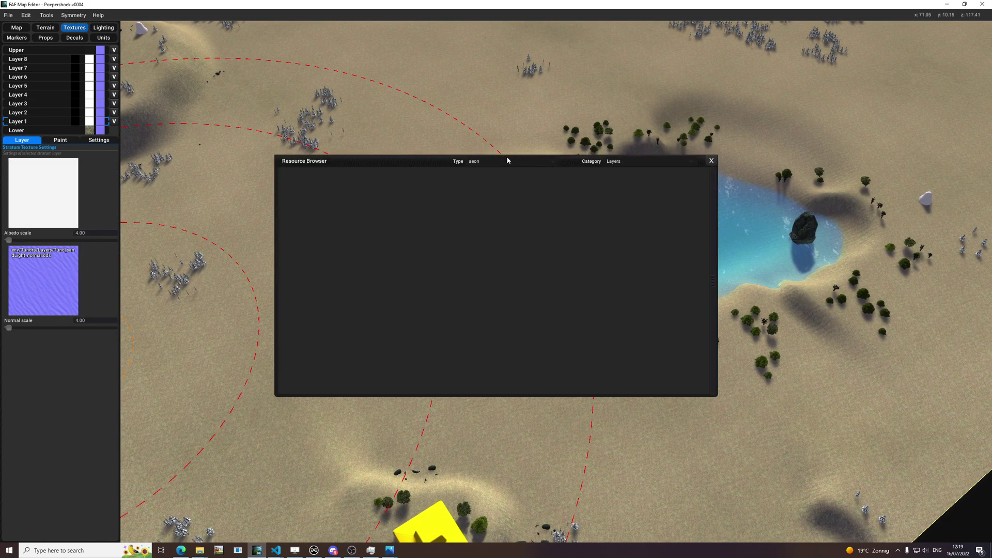
pyautogui.click(516, 162)
pyautogui.click(509, 256)
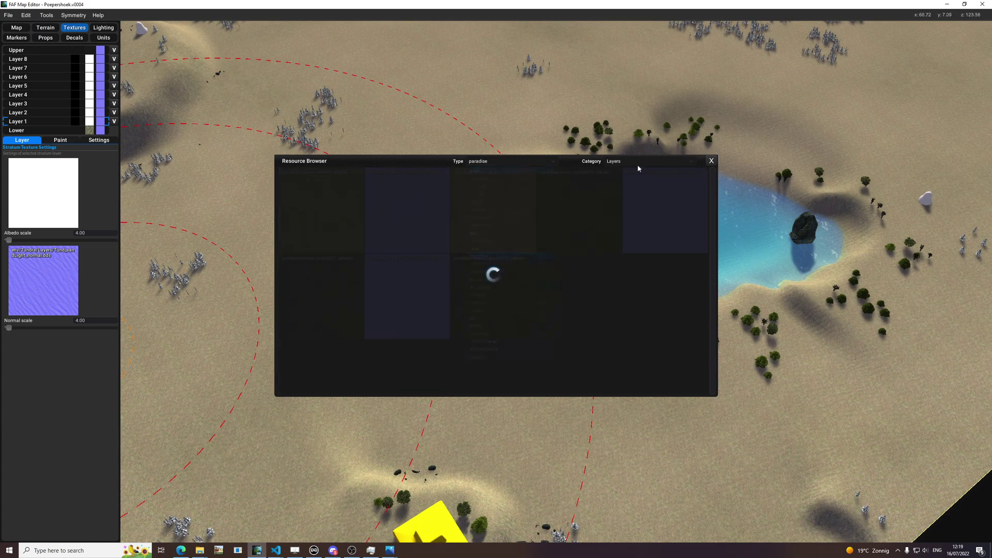
pyautogui.click(623, 163)
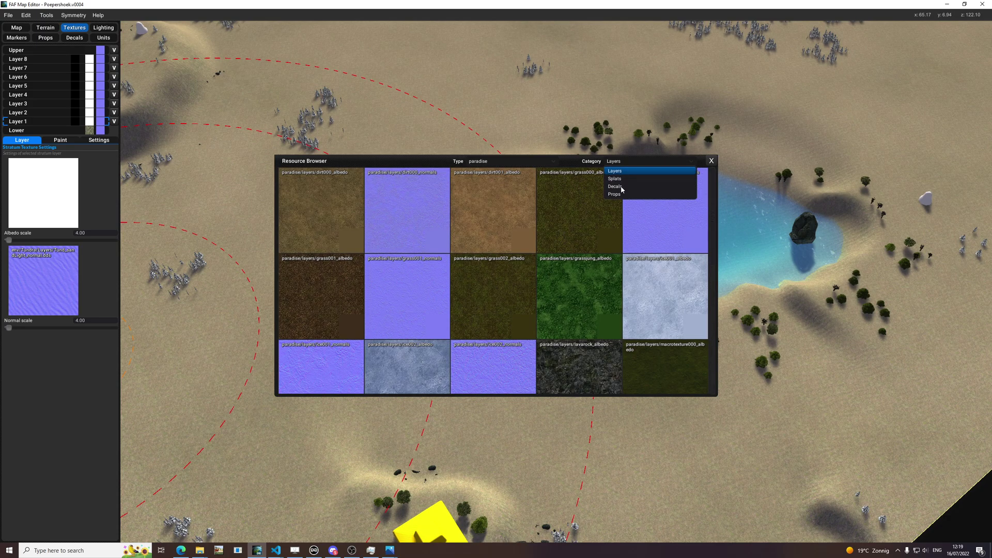
pyautogui.click(620, 167)
pyautogui.moveTo(489, 244); pyautogui.dragTo(61, 202)
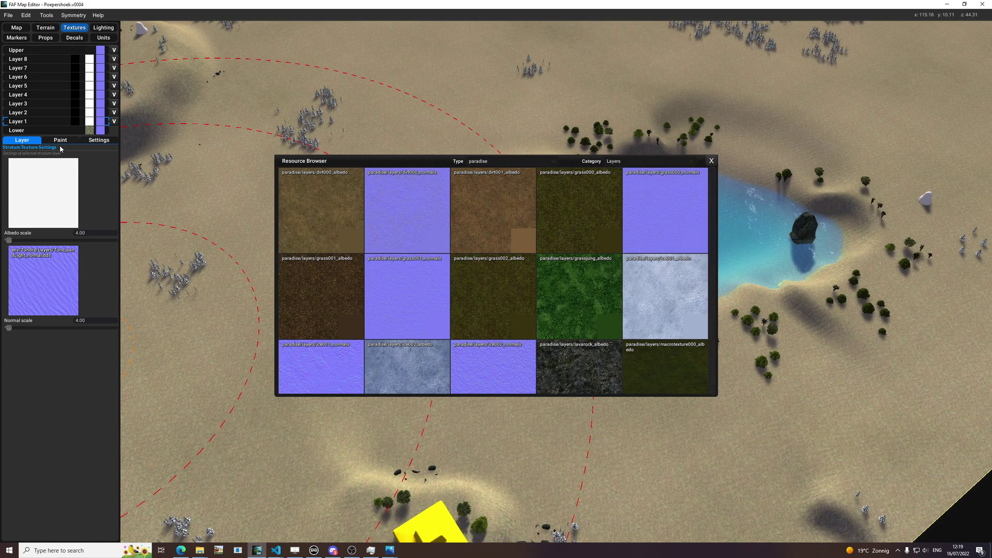
pyautogui.moveTo(60, 150); pyautogui.dragTo(52, 186)
pyautogui.click(711, 161)
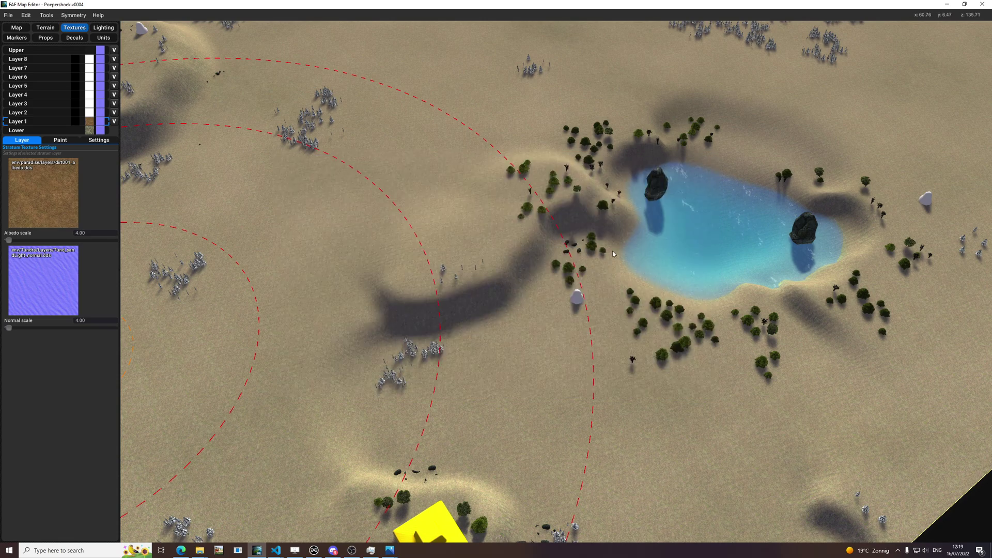
# Try painting the Layer 1 dirt texture along the dark slope beside the pond with the Standard brush, and undo the stroke
pyautogui.scroll(5, 414, 165)
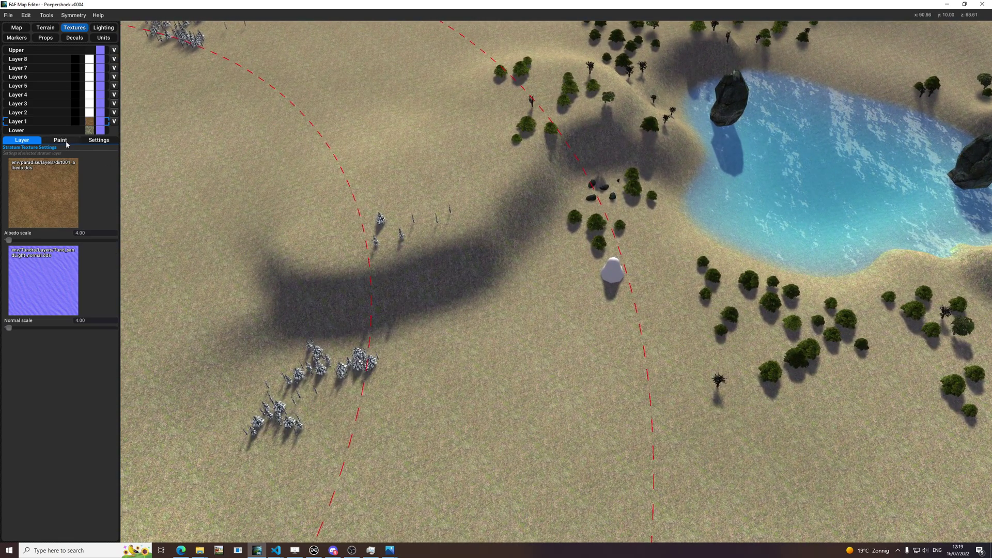
pyautogui.click(61, 140)
pyautogui.click(492, 265)
pyautogui.moveTo(338, 310)
pyautogui.mouseDown()
pyautogui.moveTo(383, 314)
pyautogui.moveTo(443, 284)
pyautogui.moveTo(544, 196)
pyautogui.mouseUp()
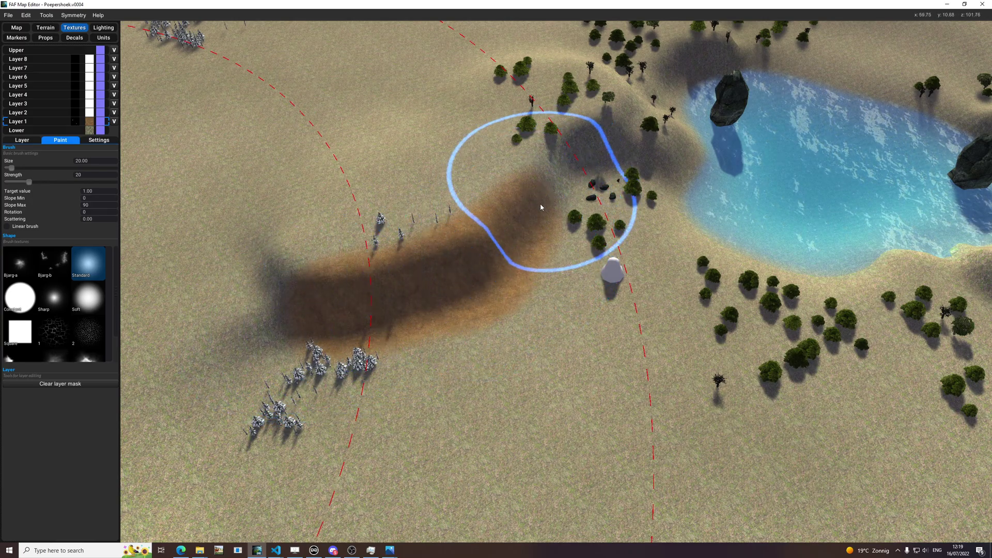
pyautogui.scroll(5, 486, 263)
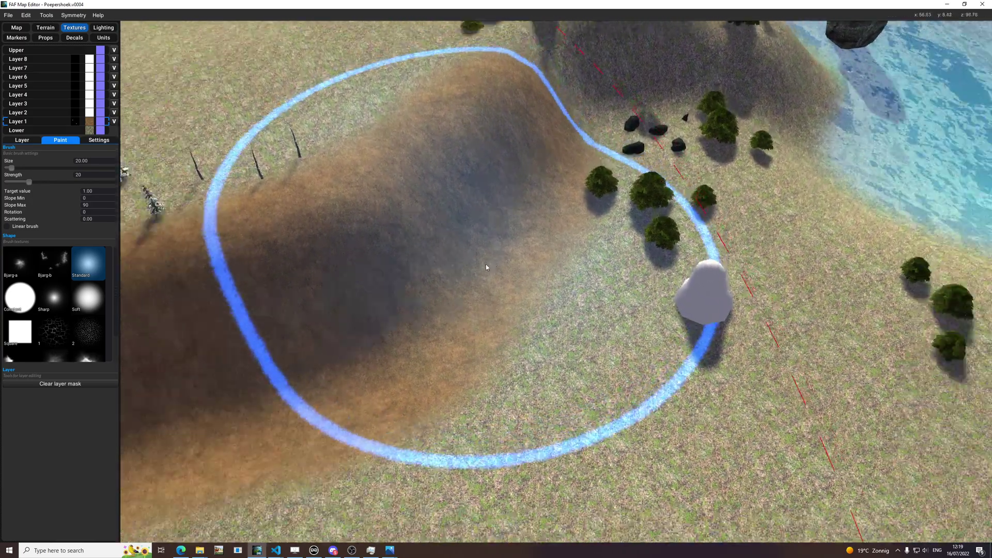
pyautogui.scroll(-10, 487, 263)
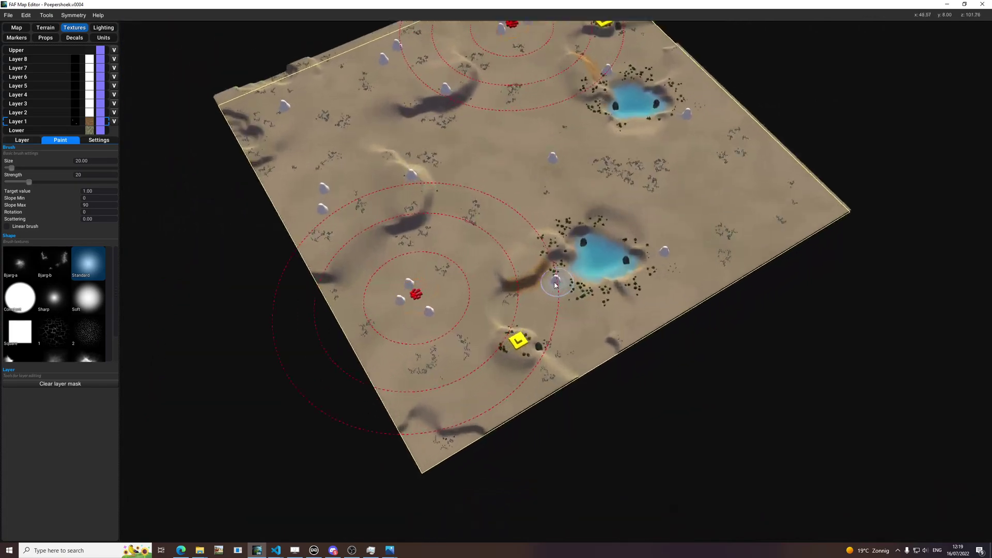
pyautogui.scroll(8, 482, 274)
pyautogui.scroll(-8, 517, 277)
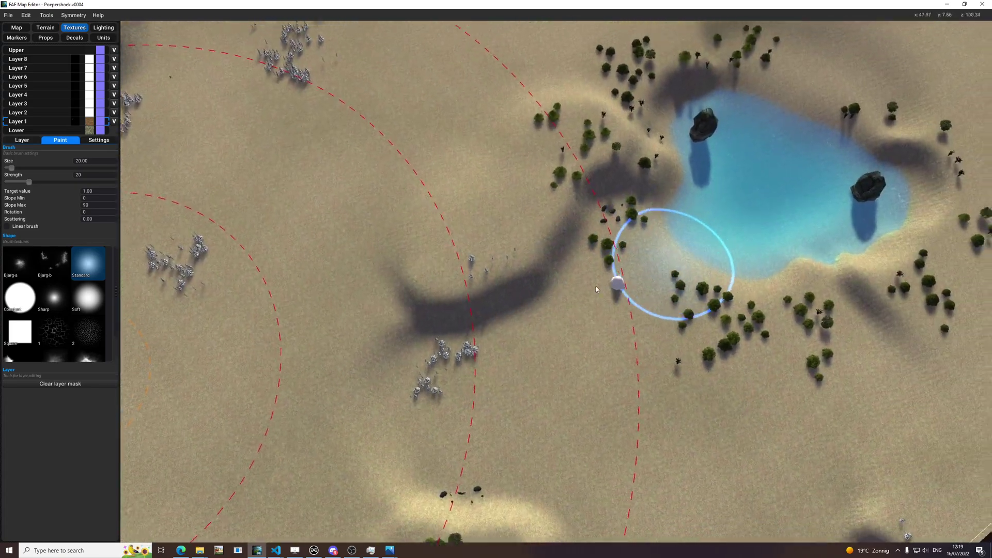
pyautogui.scroll(4, 571, 288)
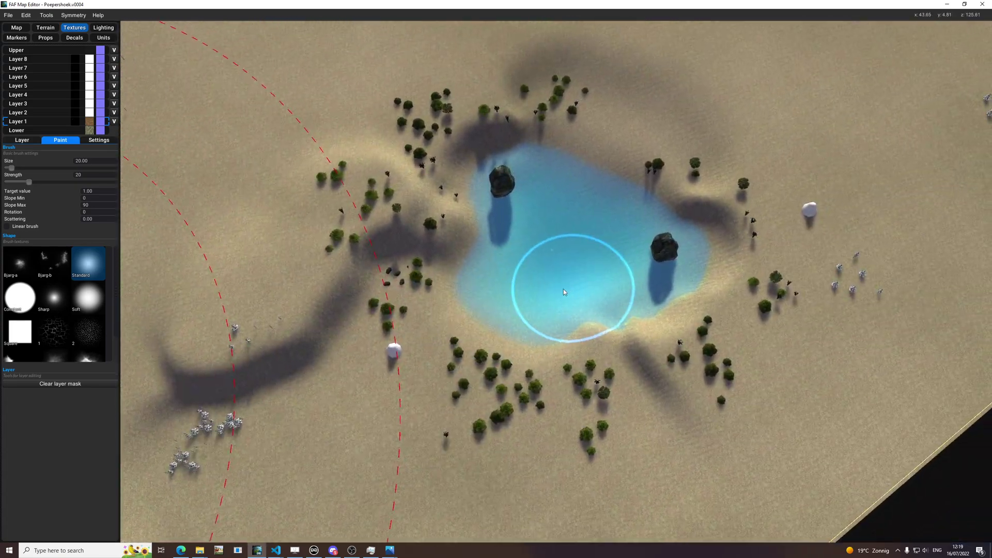
# Examine the slopes, ponds and spawn areas across the whole map from several angles
pyautogui.scroll(-8, 571, 287)
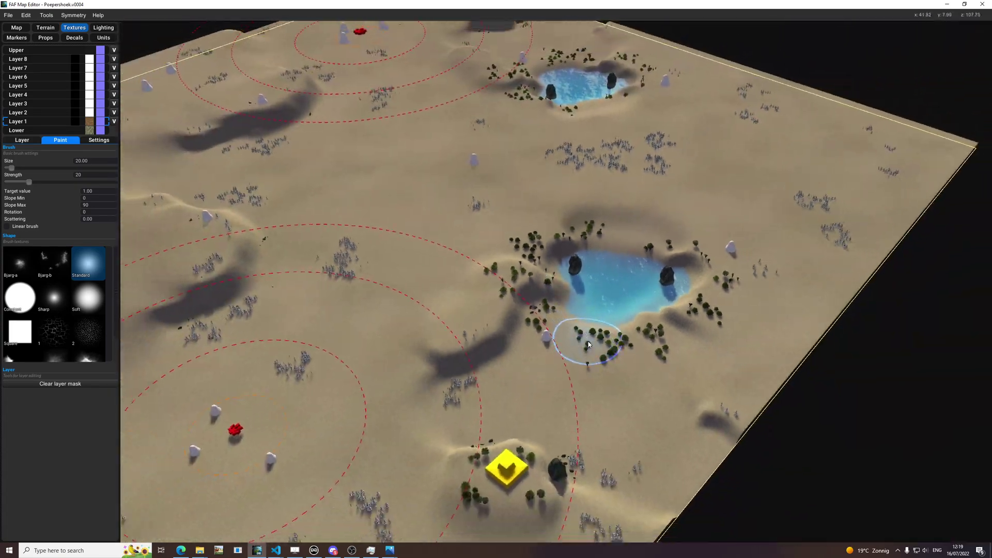
pyautogui.scroll(-8, 589, 344)
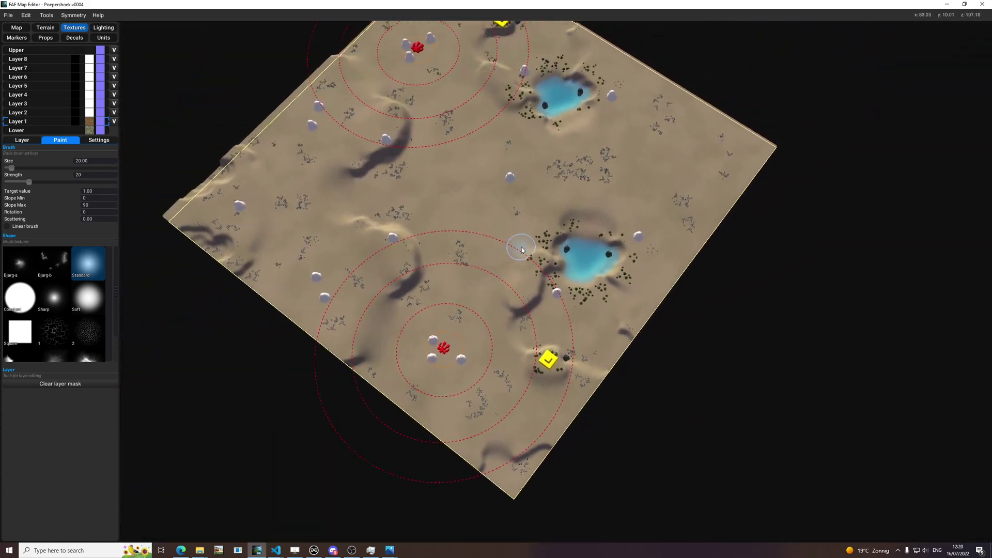
pyautogui.moveTo(475, 178); pyautogui.dragTo(636, 333, button='middle')
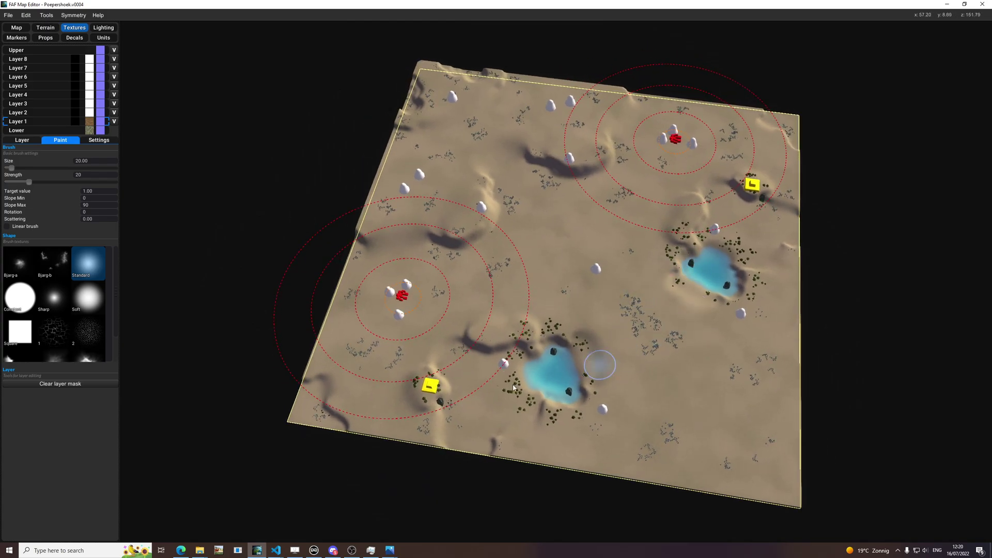
pyautogui.scroll(8, 568, 373)
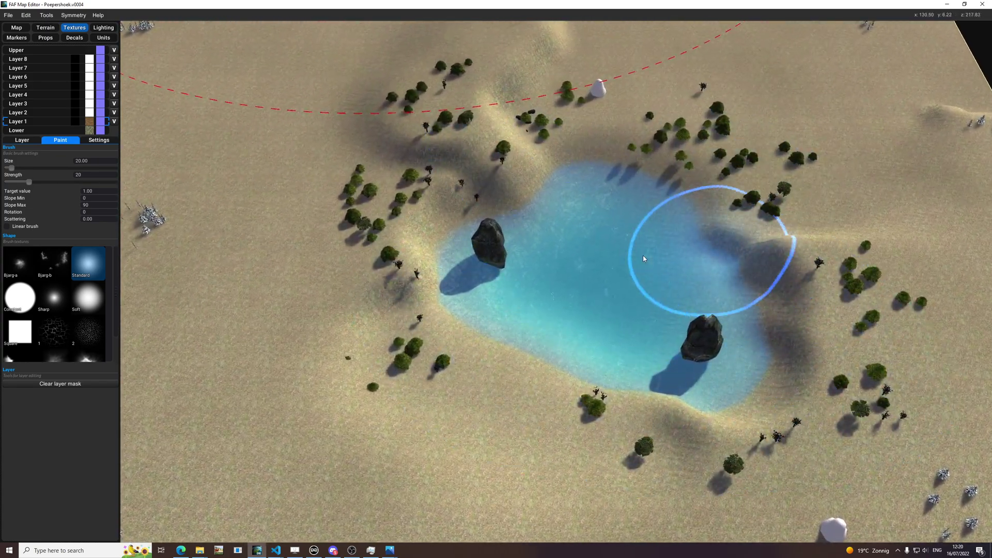
pyautogui.scroll(-10, 644, 258)
pyautogui.scroll(4, 523, 209)
pyautogui.scroll(-6, 682, 386)
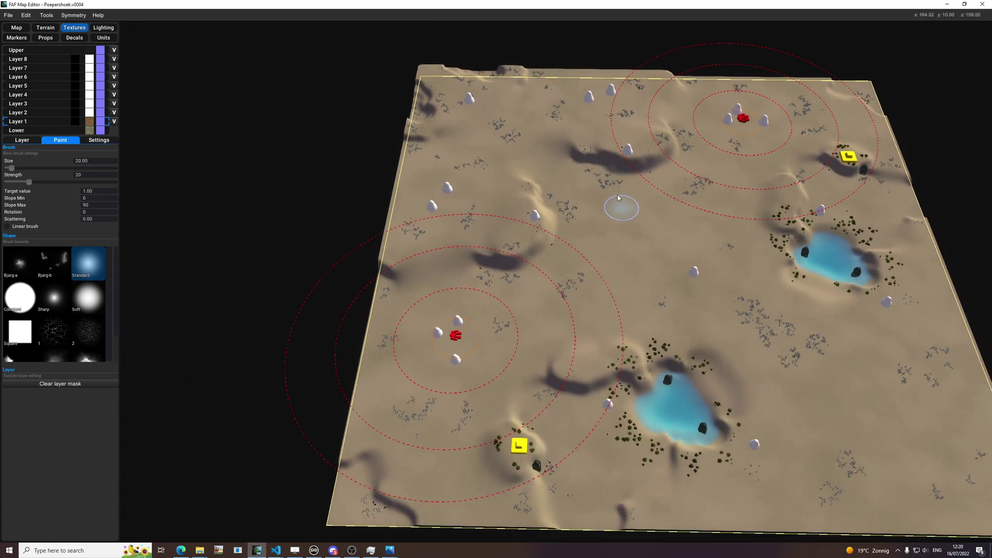
pyautogui.scroll(10, 573, 239)
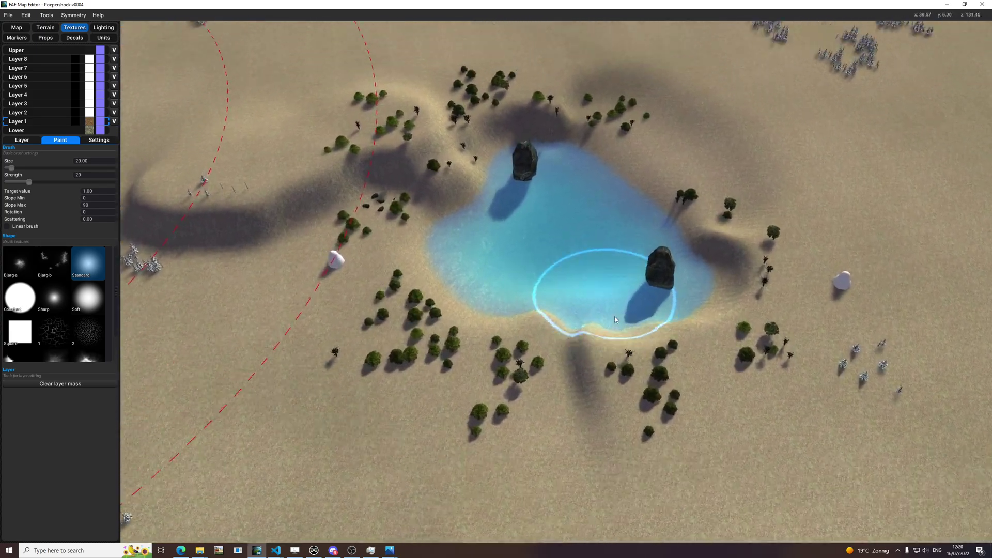
pyautogui.scroll(-6, 615, 319)
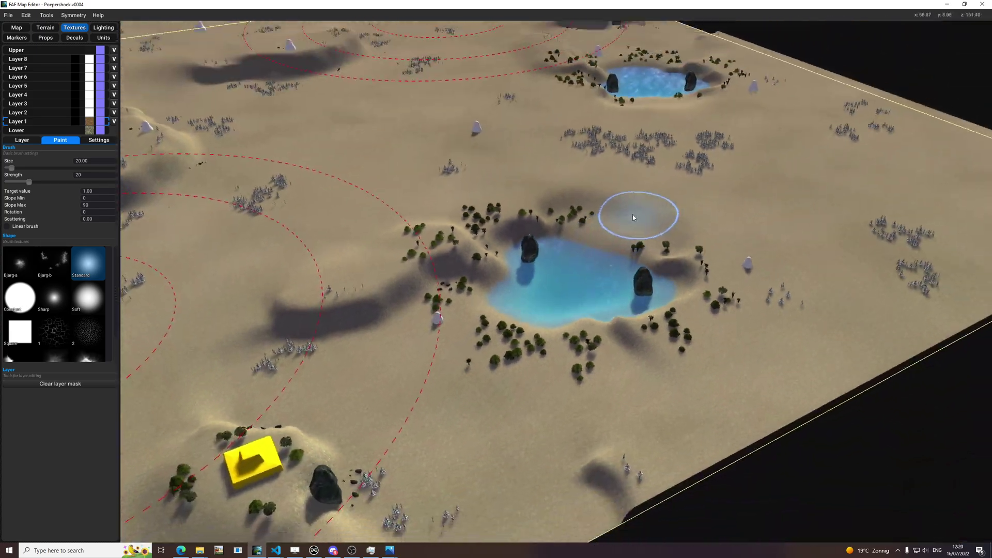
pyautogui.scroll(6, 620, 321)
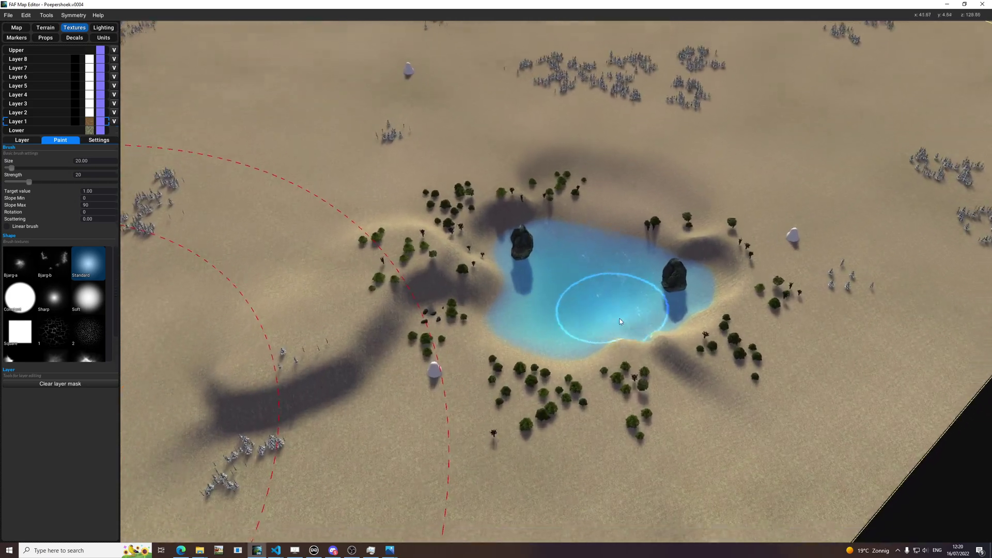
pyautogui.moveTo(620, 321); pyautogui.dragTo(536, 243, button='middle')
pyautogui.scroll(-3, 498, 282)
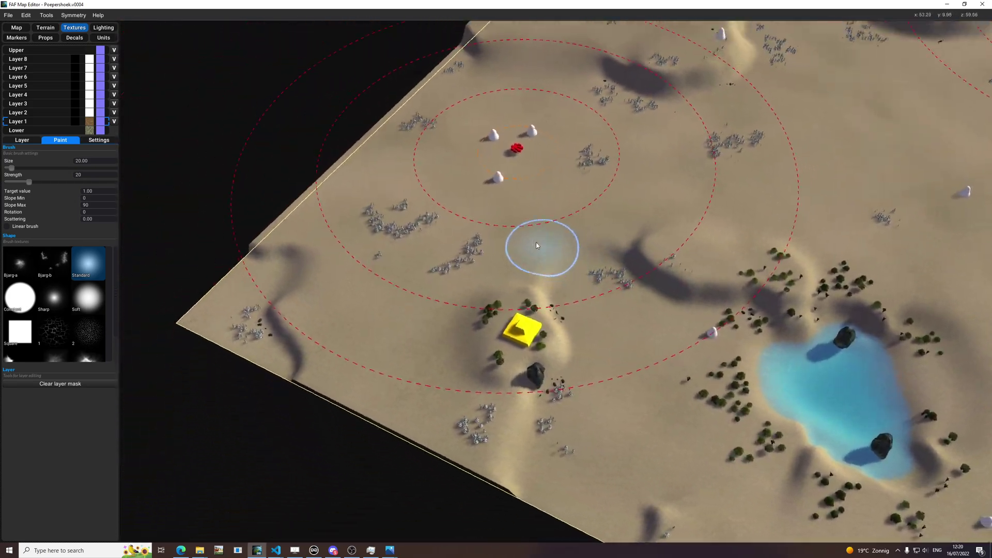
pyautogui.scroll(4, 671, 312)
pyautogui.moveTo(671, 312); pyautogui.dragTo(465, 255, button='middle')
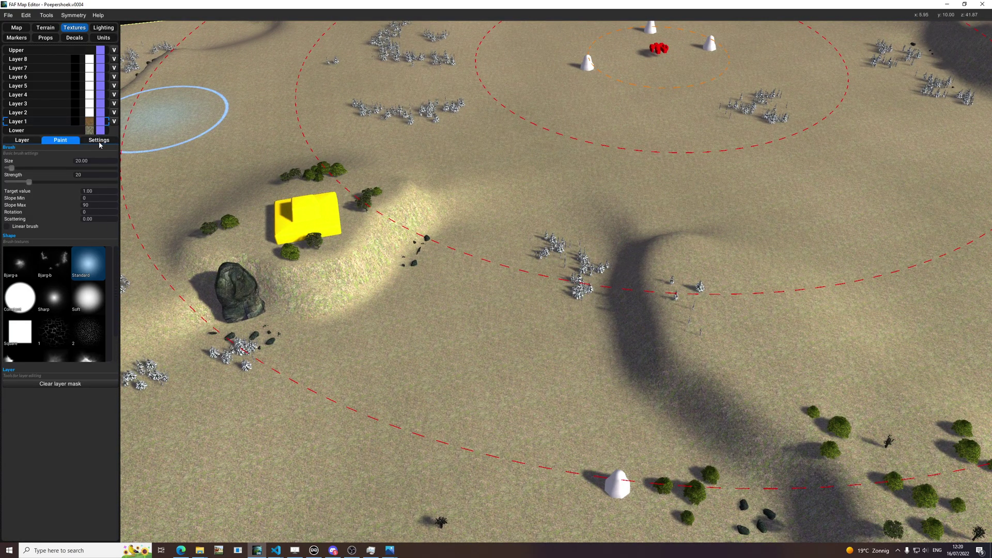
pyautogui.click(99, 143)
# Switch to the web browser and open the textures.com library in a new tab
pyautogui.click(181, 550)
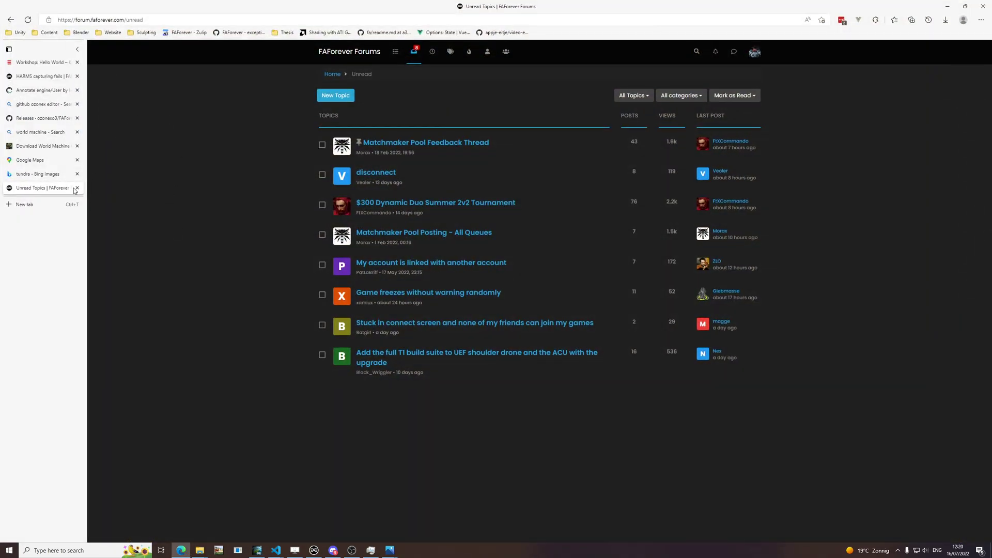
pyautogui.click(52, 206)
pyautogui.write('www.tex')
pyautogui.press('Return')
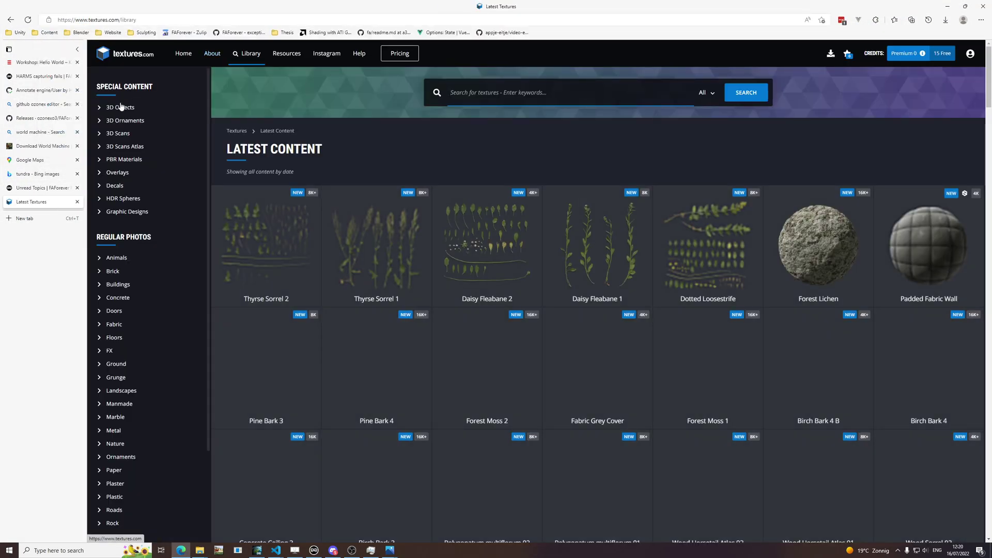
# Search the textures.com library for rock
pyautogui.click(516, 92)
pyautogui.write('rock')
pyautogui.press('Return')
pyautogui.scroll(-5, 660, 148)
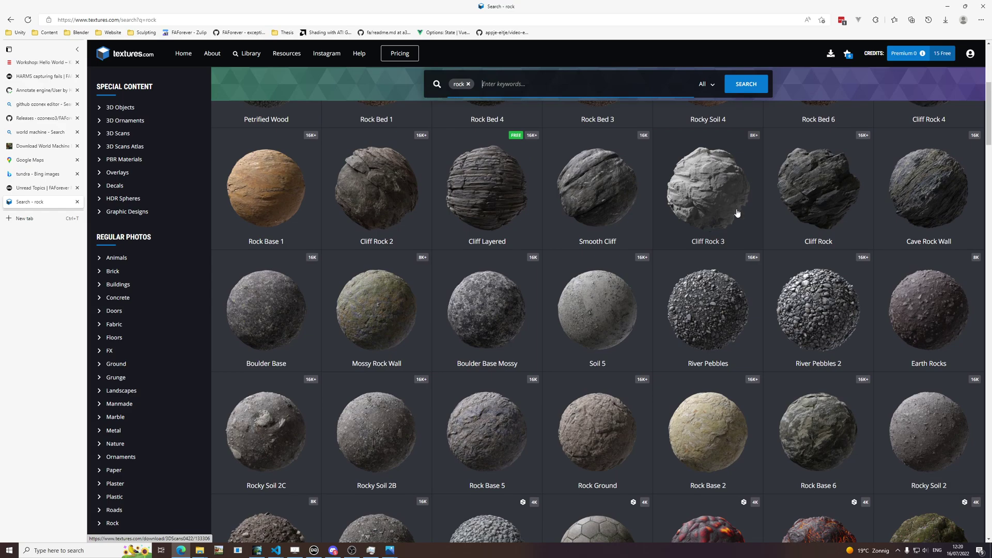
# Review the texture maps of the Cliff Rock 2, Perforated Rock and Asteroid Surface materials in the rock results
pyautogui.click(357, 209)
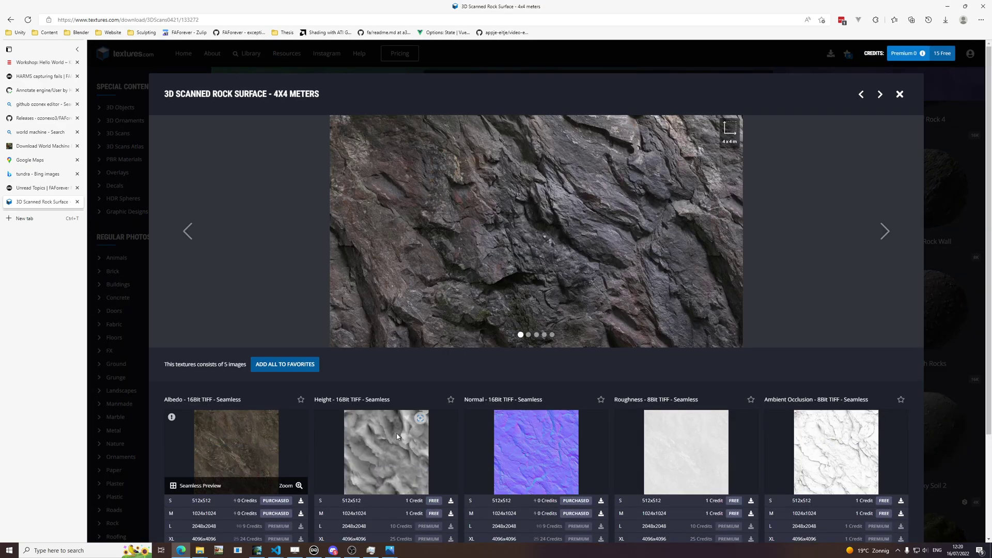
pyautogui.click(956, 347)
pyautogui.scroll(-4, 930, 352)
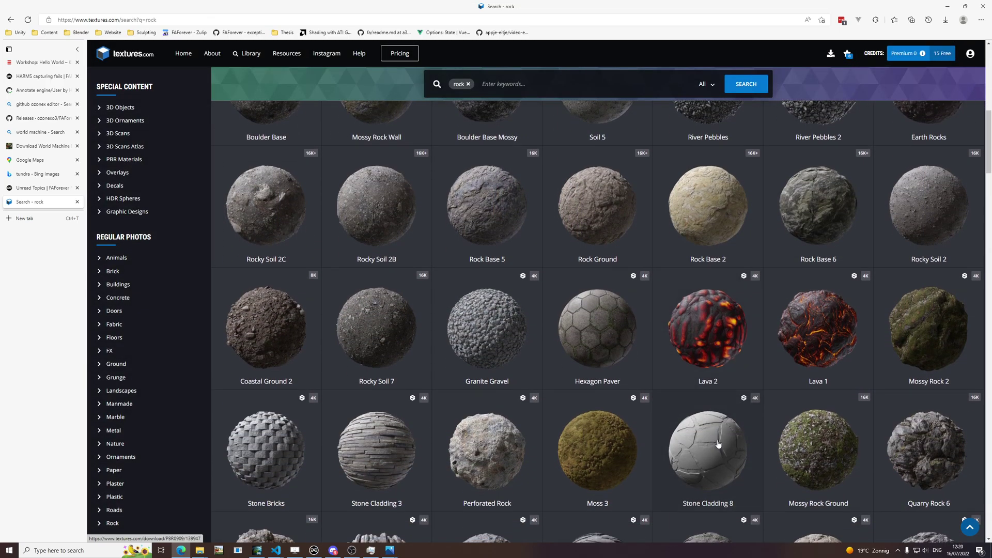
pyautogui.click(498, 461)
pyautogui.scroll(-2, 433, 482)
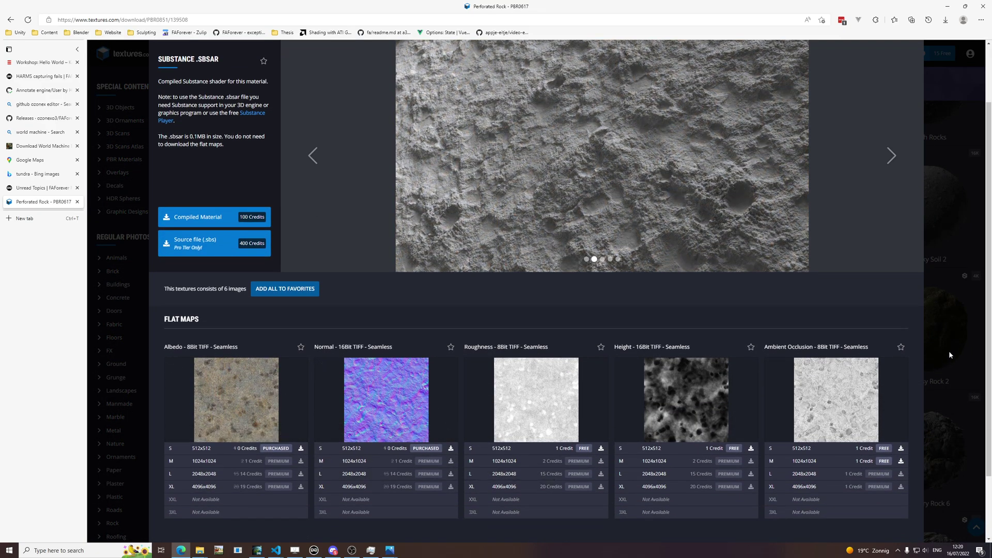
pyautogui.click(949, 352)
pyautogui.scroll(-2, 569, 455)
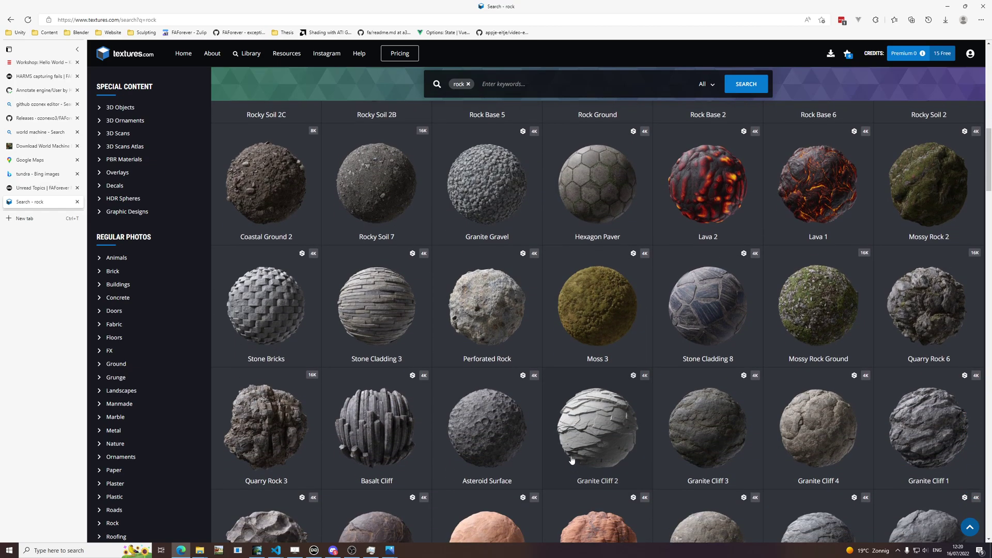
pyautogui.click(521, 460)
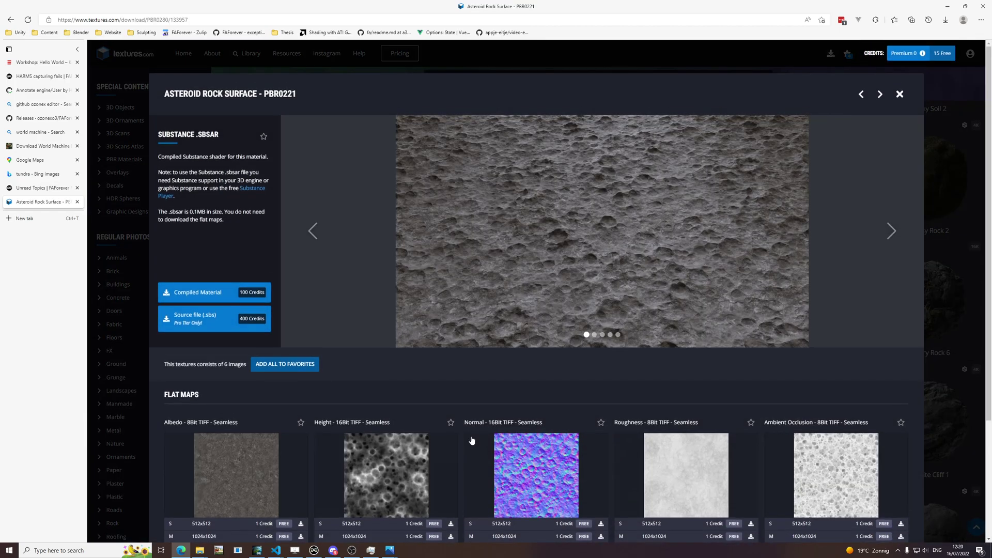
pyautogui.scroll(-2, 466, 434)
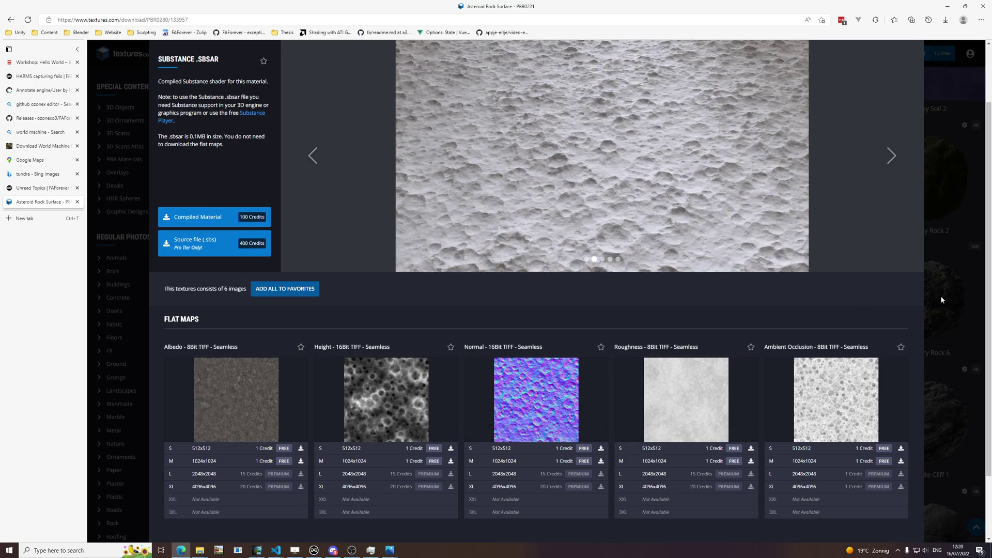
pyautogui.click(940, 296)
# Download the 1024x1024 albedo and normal maps of the Granite Cliff 4 material
pyautogui.scroll(-2, 879, 351)
pyautogui.click(812, 382)
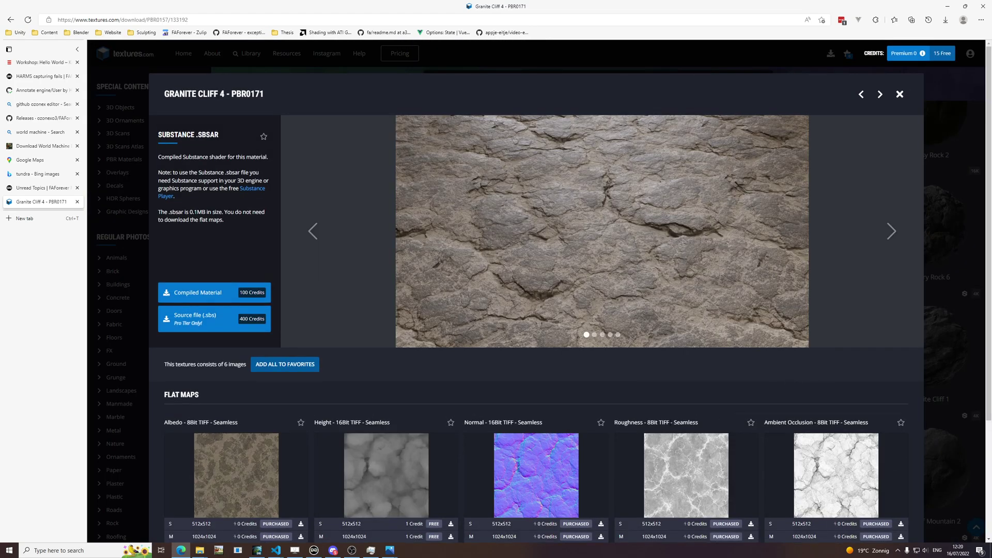
pyautogui.scroll(-2, 670, 423)
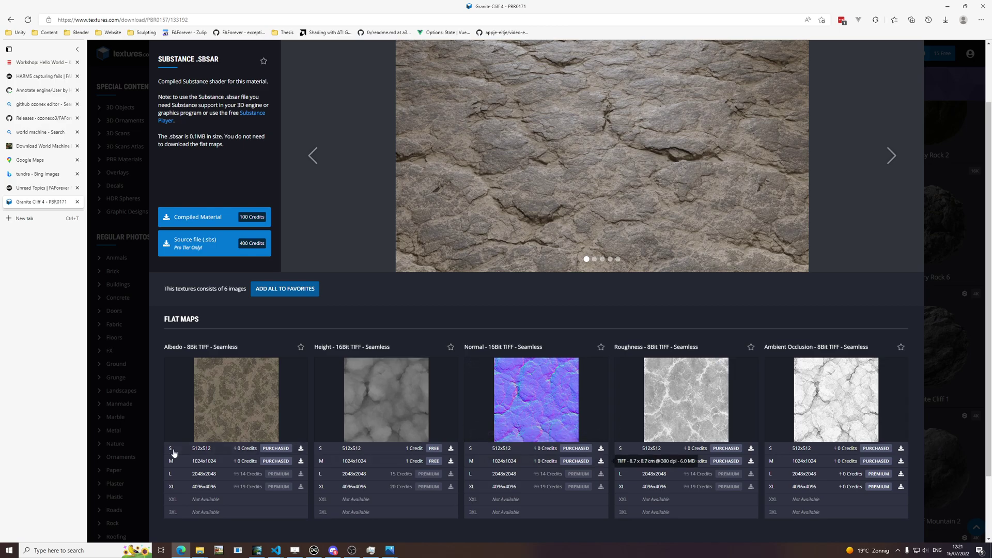
pyautogui.click(301, 461)
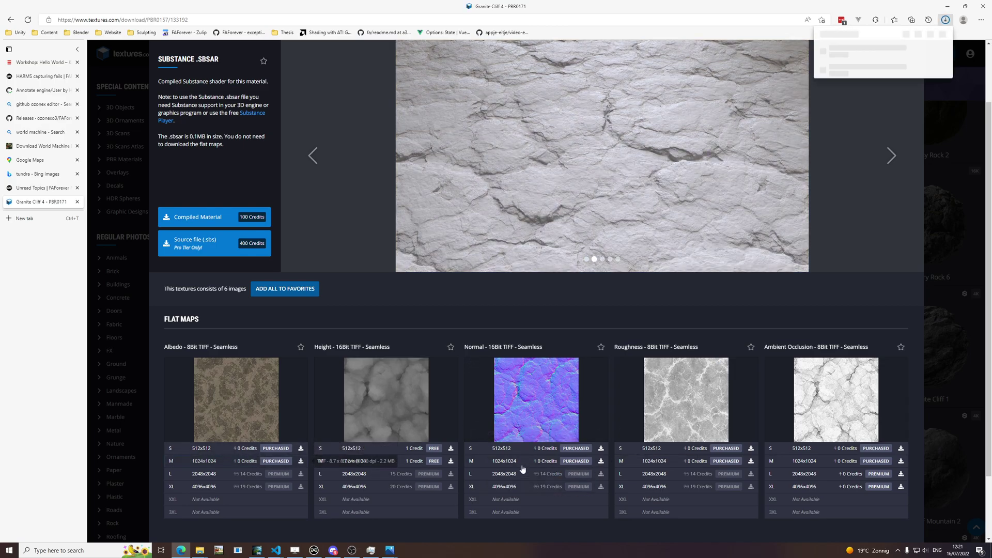
pyautogui.click(601, 461)
# Copy the downloaded CliffGranite4 normal and albedo TIF files from Downloads and switch to the Poepershoek.v0001 folder window
pyautogui.click(919, 51)
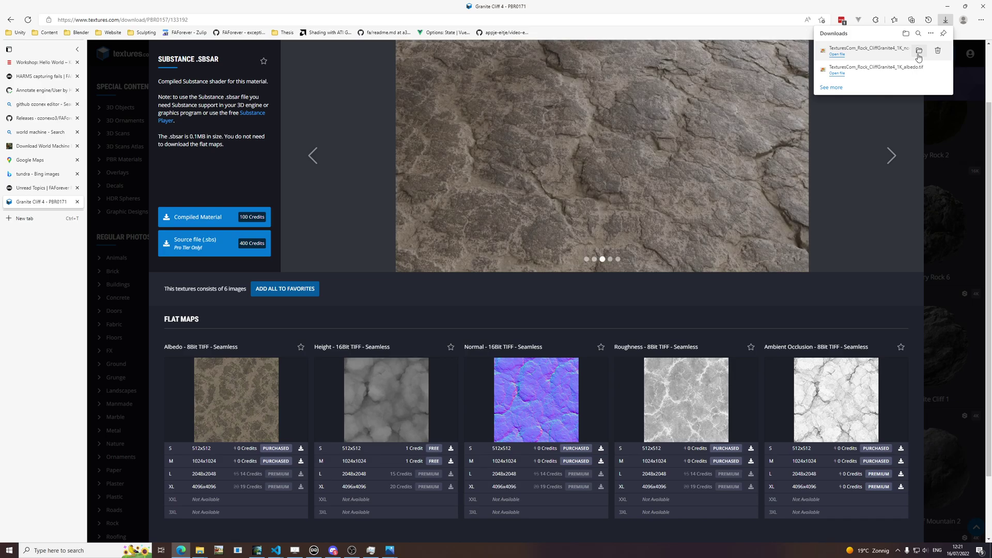
pyautogui.keyDown('ctrl'); pyautogui.click(784, 218); pyautogui.keyUp('ctrl')
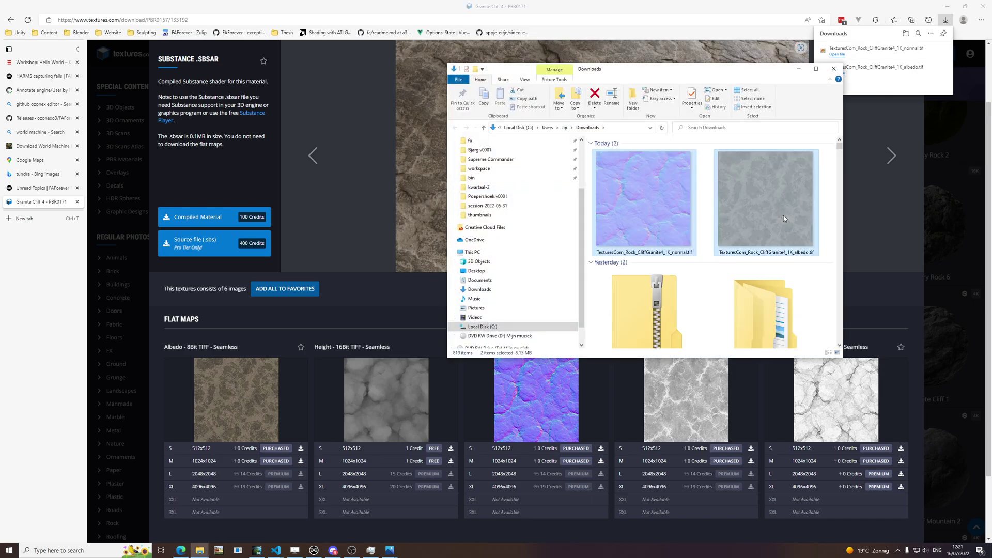
pyautogui.hotkey('alt', 'Tab')
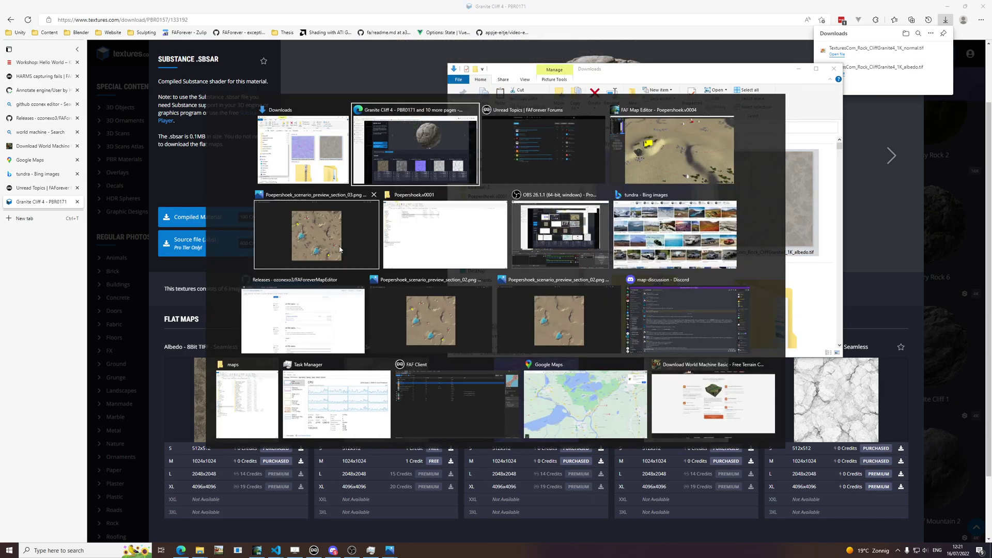
pyautogui.click(413, 225)
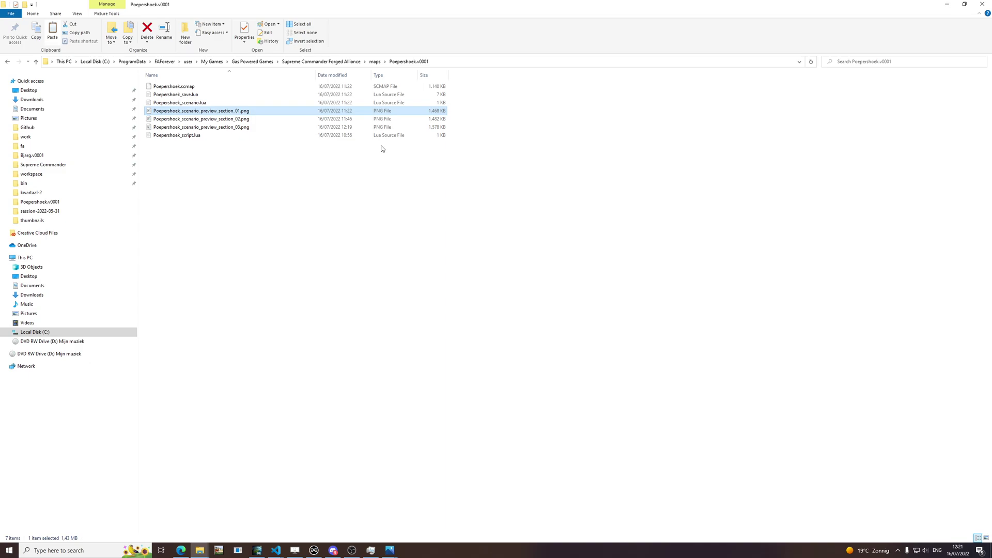
# Go to the maps folder and open the Poepershoek.v0004 map folder
pyautogui.click(374, 62)
pyautogui.click(344, 63)
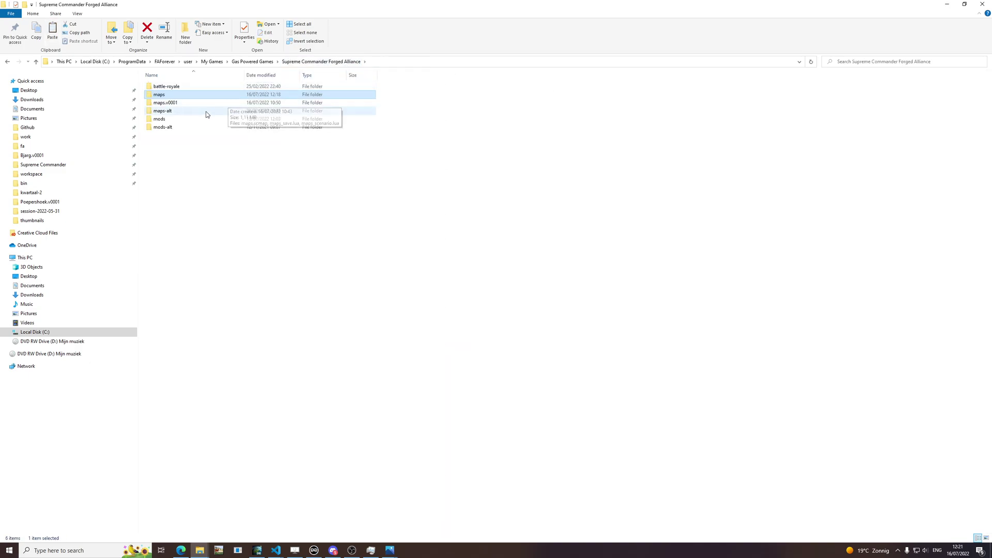
pyautogui.doubleClick(179, 98)
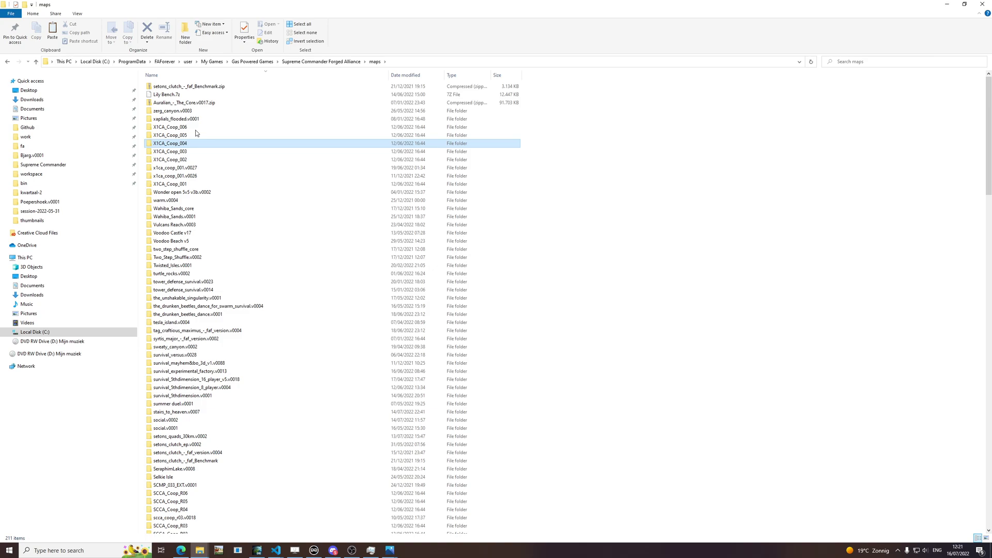
pyautogui.write('poe')
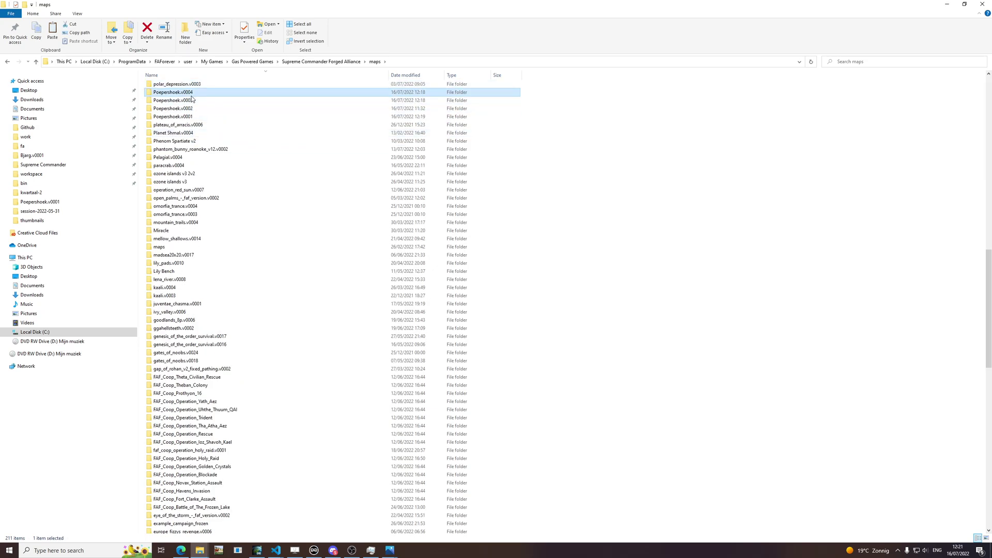
pyautogui.press('Return')
# Create a folder named env inside Poepershoek.v0004 and open it
pyautogui.rightClick(205, 155)
pyautogui.moveTo(265, 286)
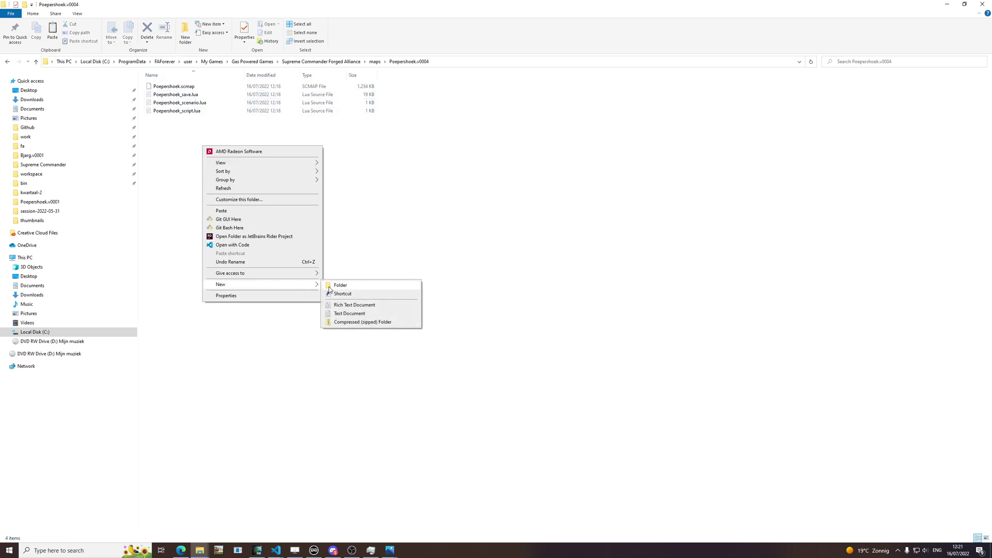
pyautogui.click(340, 284)
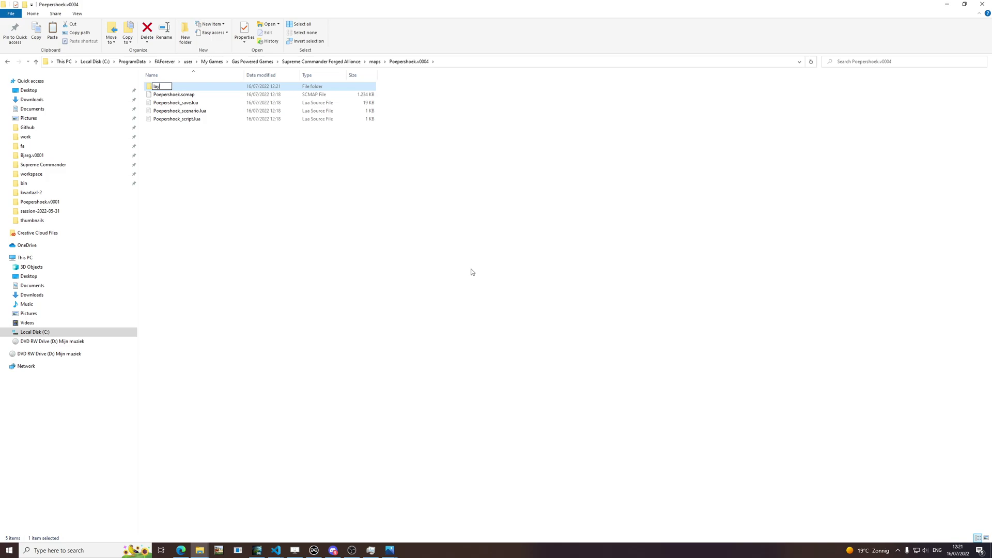
pyautogui.press('Return')
pyautogui.press('Return')
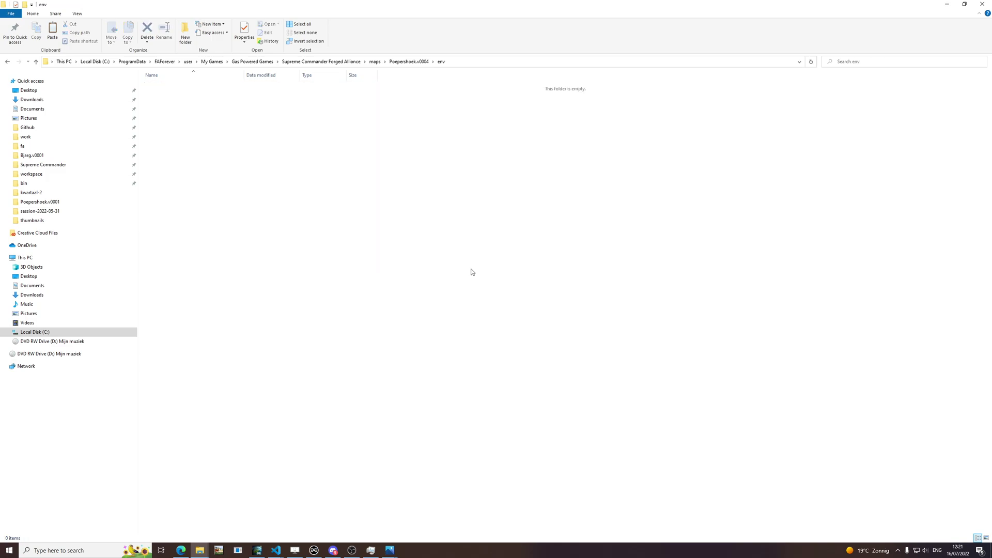
# Create a folder named layers inside the env folder and open it
pyautogui.rightClick(300, 234)
pyautogui.moveTo(362, 369)
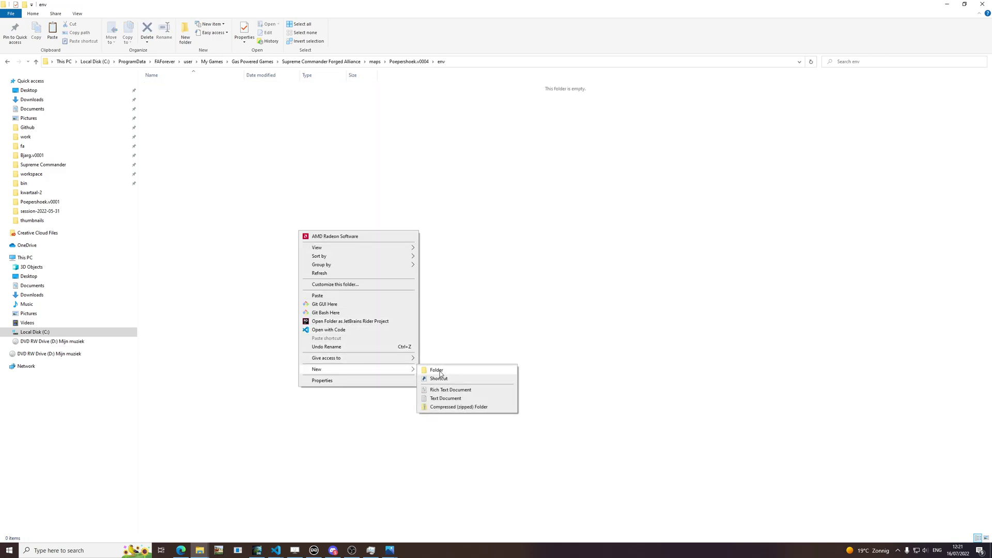
pyautogui.click(439, 371)
pyautogui.press('Return')
pyautogui.press('Return')
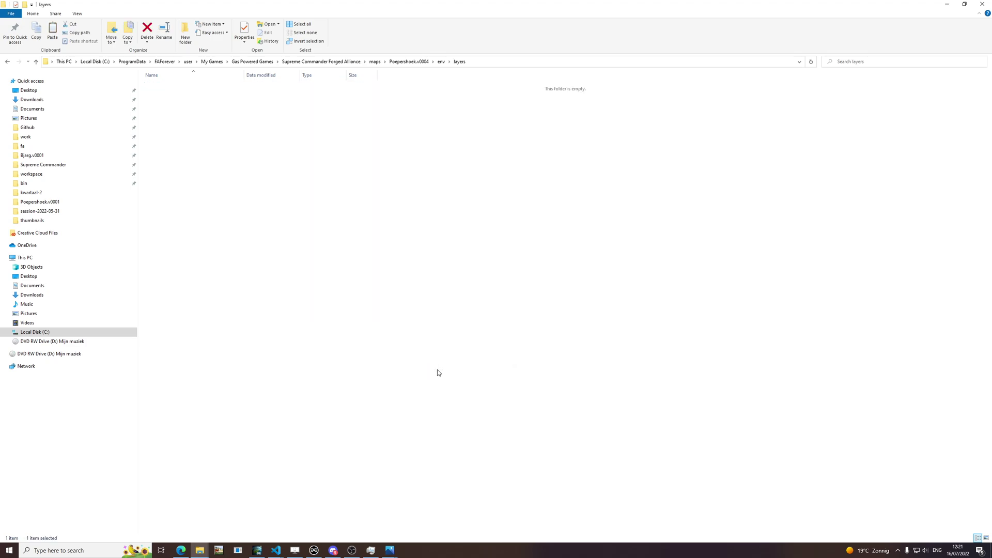
# Paste the two granite textures into the layers folder and rename them granite_albedo.tif and granite_normals.tif
pyautogui.hotkey('ctrl', 'v')
pyautogui.click(328, 239)
pyautogui.click(226, 85)
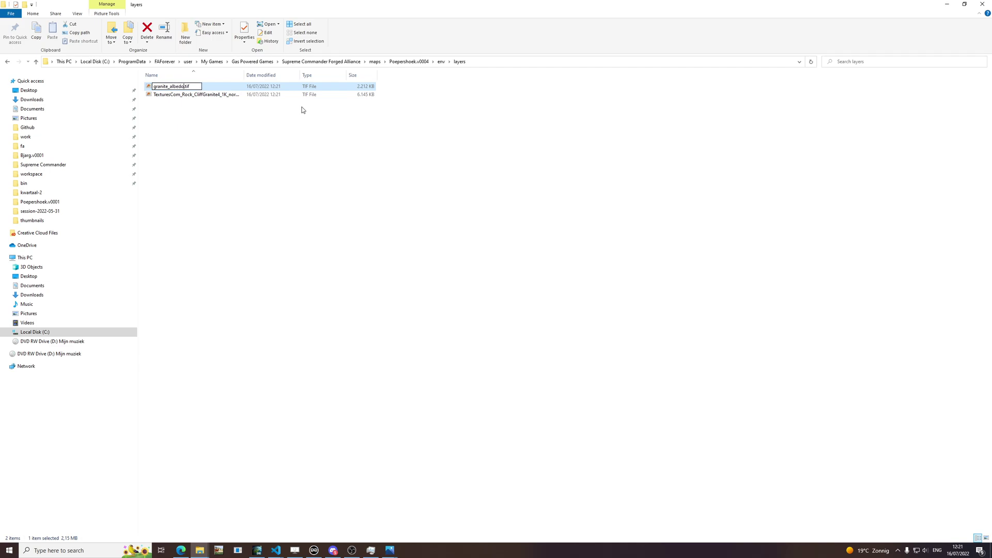
pyautogui.click(275, 94)
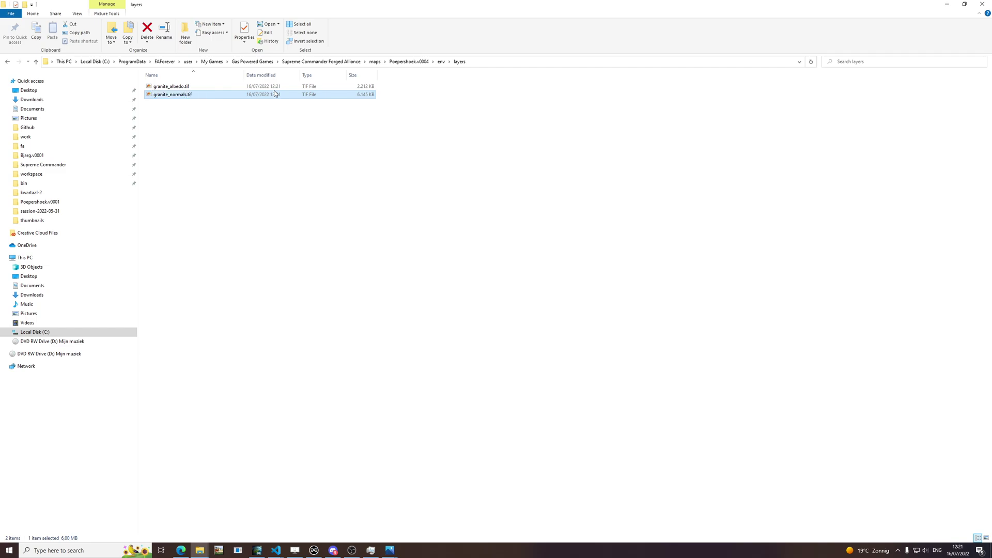
# Switch back to the browser and return from the Granite Cliff 4 details to the rock search results
pyautogui.hotkey('alt', 'Tab')
pyautogui.hotkey('alt', 'Tab')
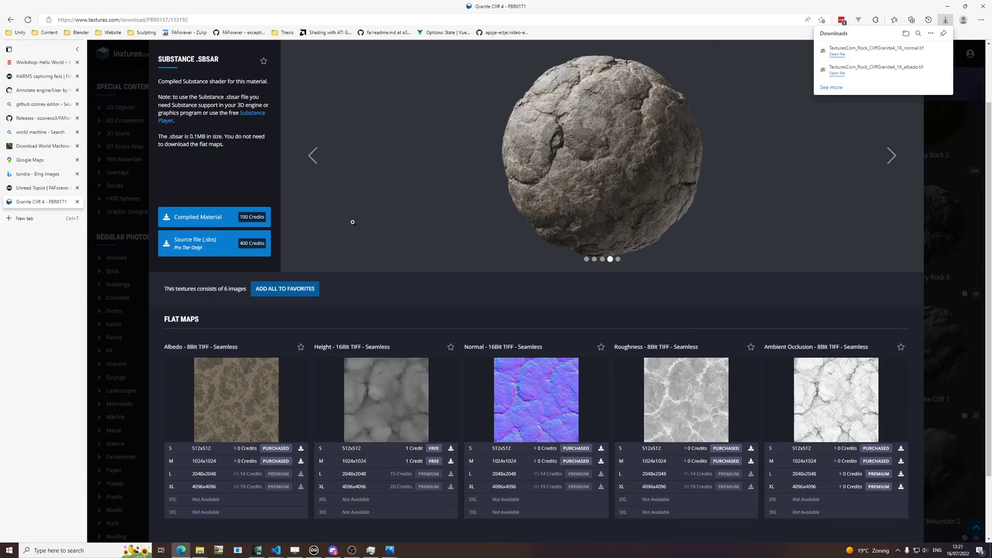
pyautogui.scroll(2, 380, 166)
pyautogui.click(471, 71)
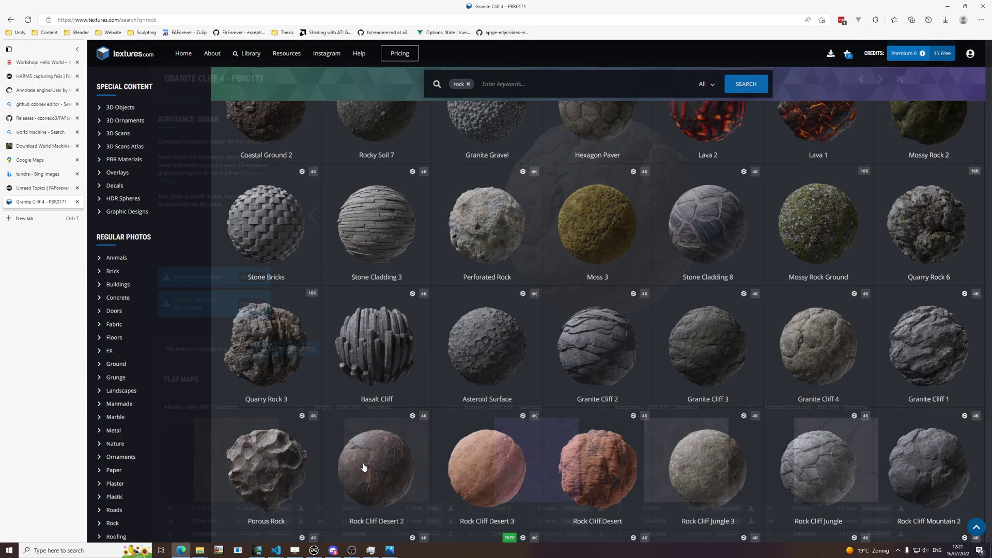
# Switch to Discord and open the development-private channel of the Campaign Development server
pyautogui.click(333, 550)
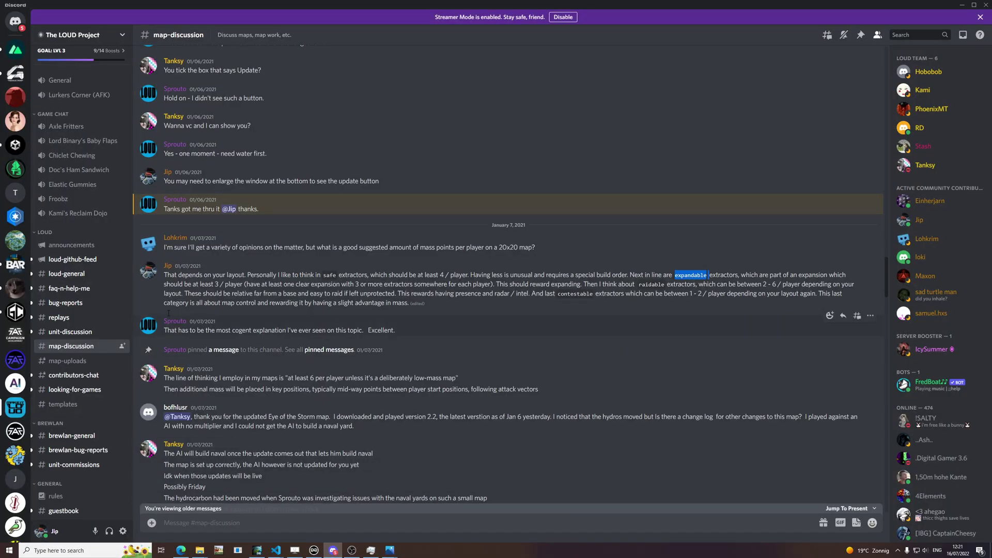
pyautogui.click(16, 336)
pyautogui.click(16, 317)
pyautogui.click(16, 335)
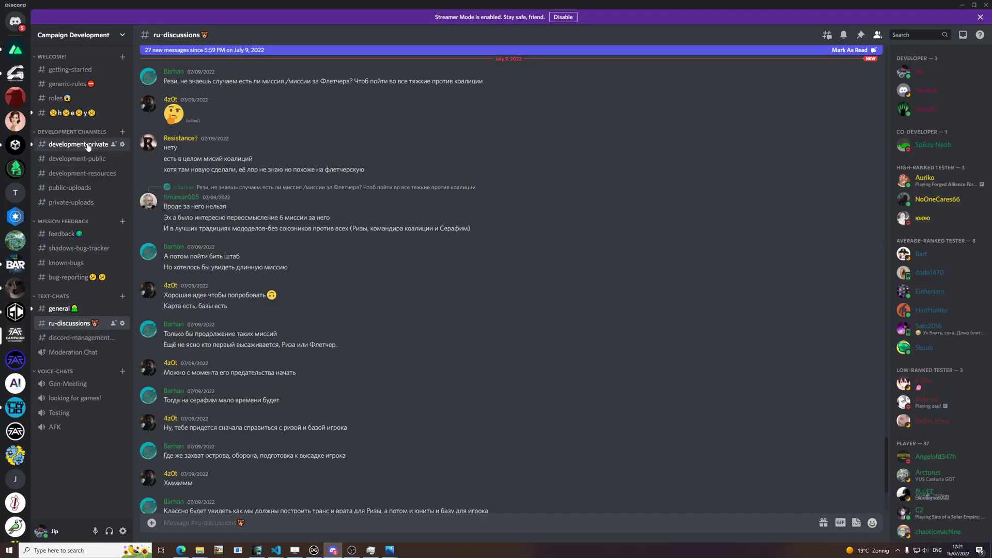
pyautogui.click(85, 173)
pyautogui.scroll(10, 465, 310)
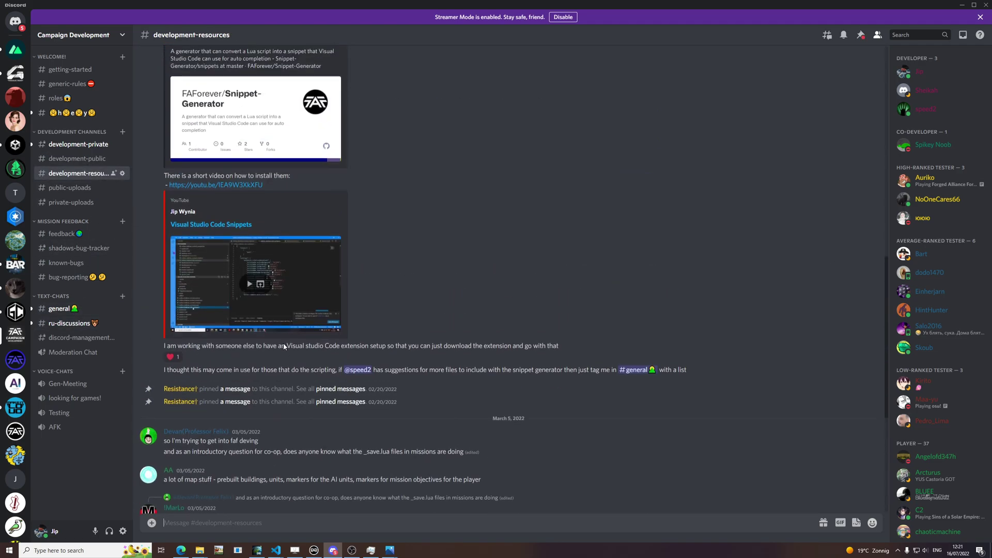
pyautogui.click(87, 145)
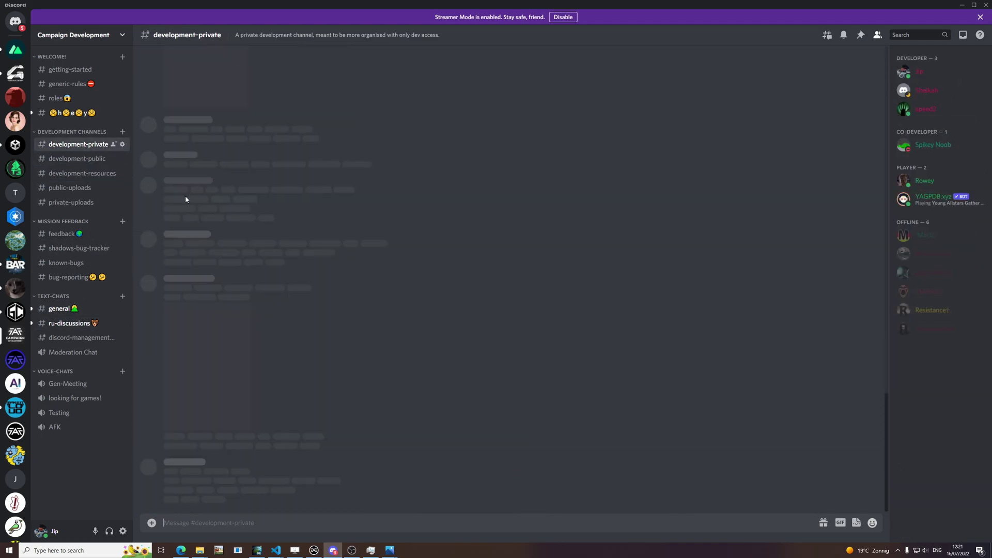
# Read back through the development-private messages about custom texture sources and license references, and return to the browser
pyautogui.scroll(10, 250, 313)
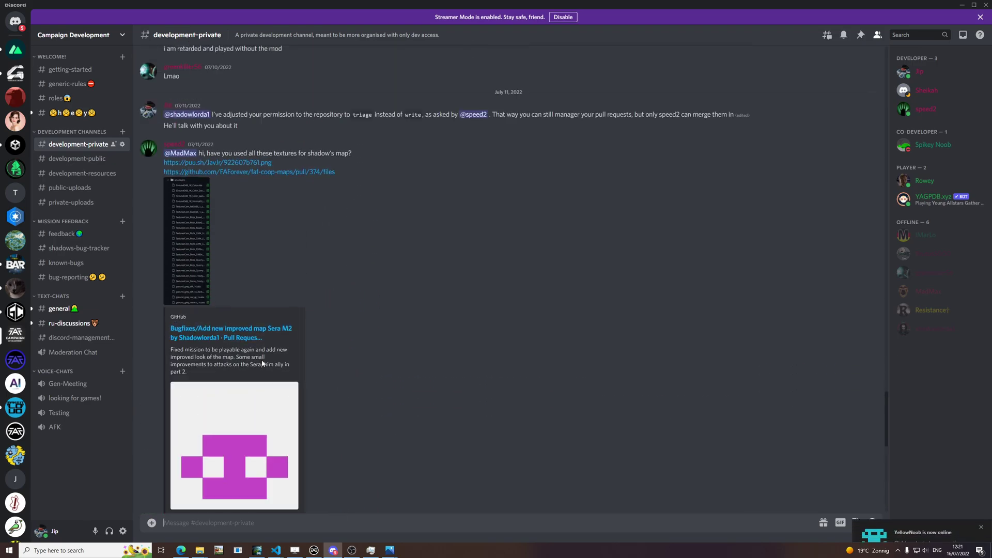
pyautogui.scroll(8, 260, 355)
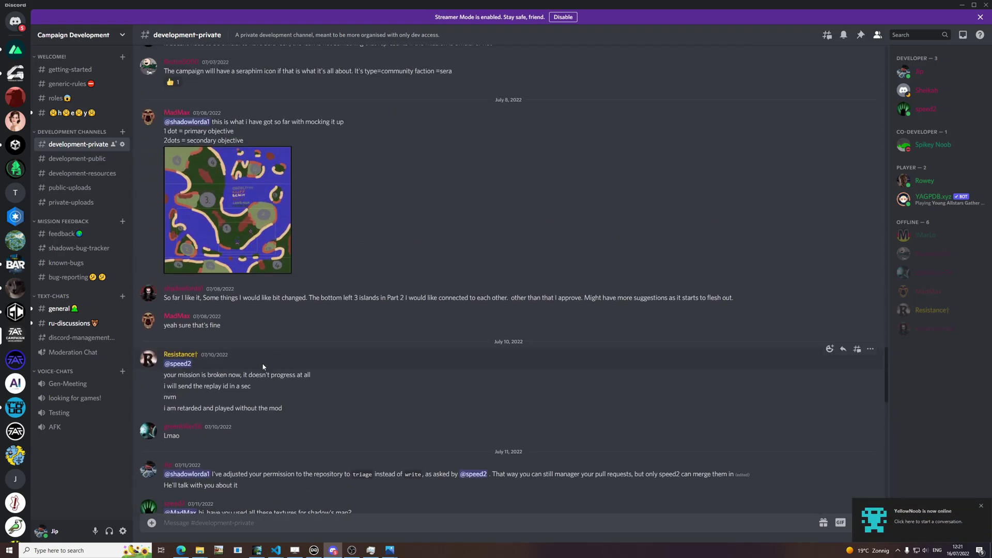
pyautogui.scroll(10, 264, 367)
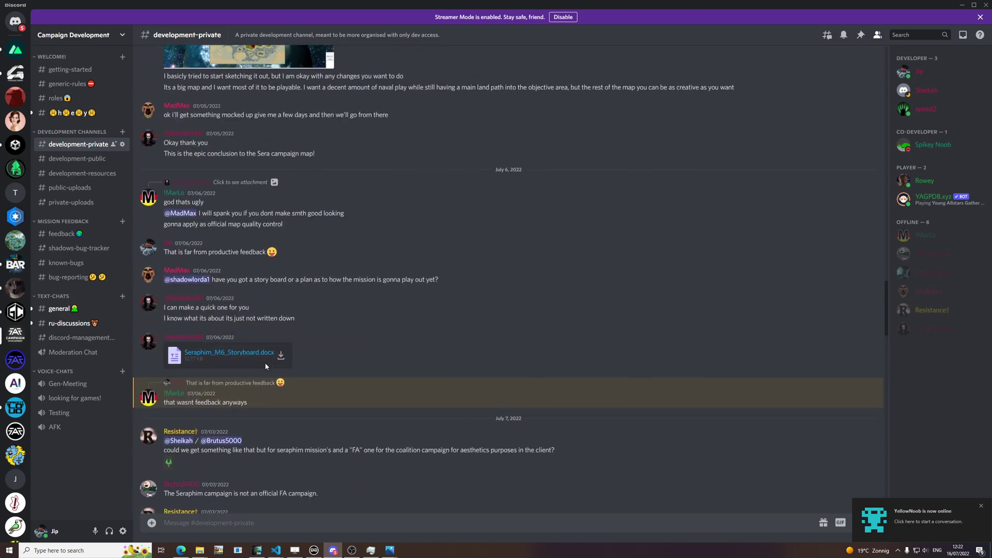
pyautogui.scroll(7, 274, 370)
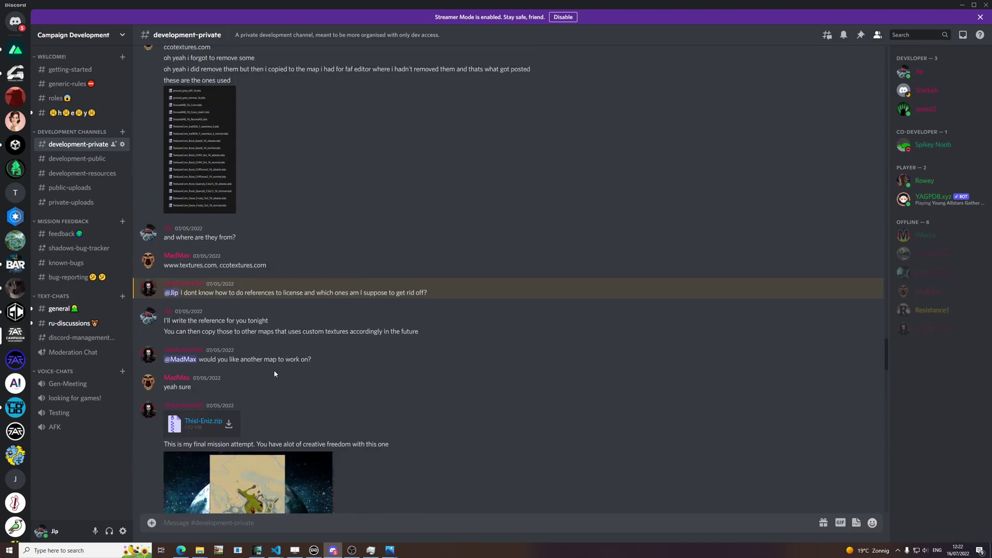
pyautogui.scroll(-4, 274, 370)
pyautogui.scroll(-11, 279, 258)
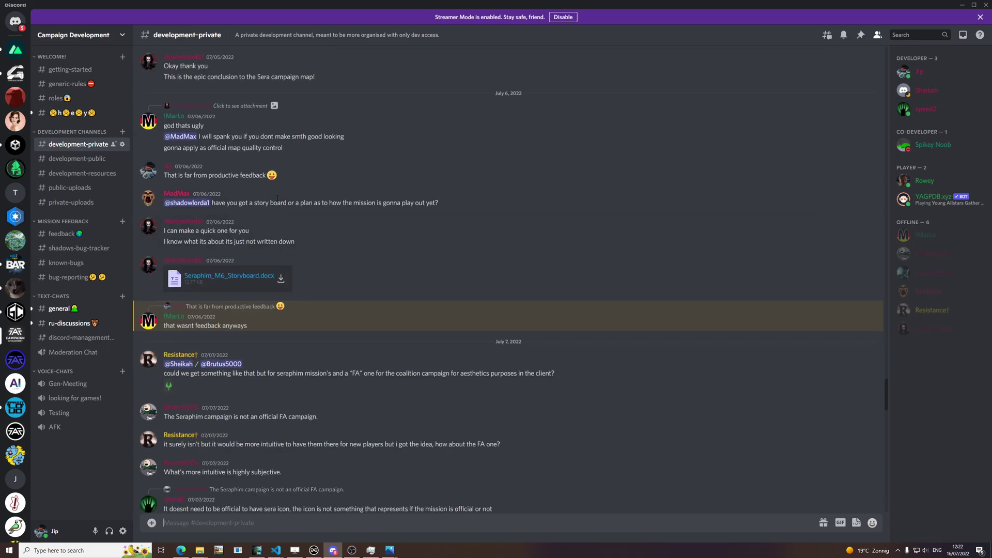
pyautogui.scroll(-12, 268, 226)
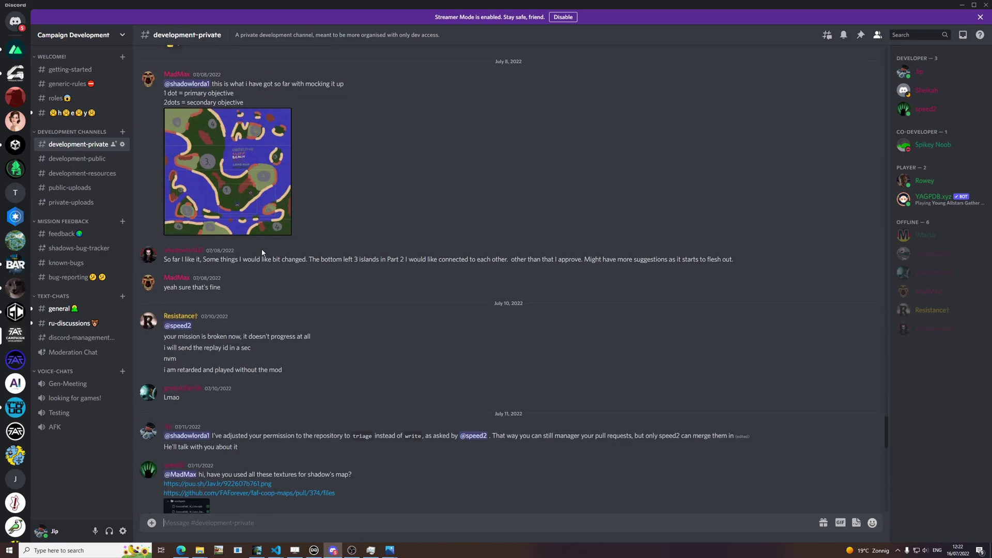
pyautogui.scroll(-1, 266, 269)
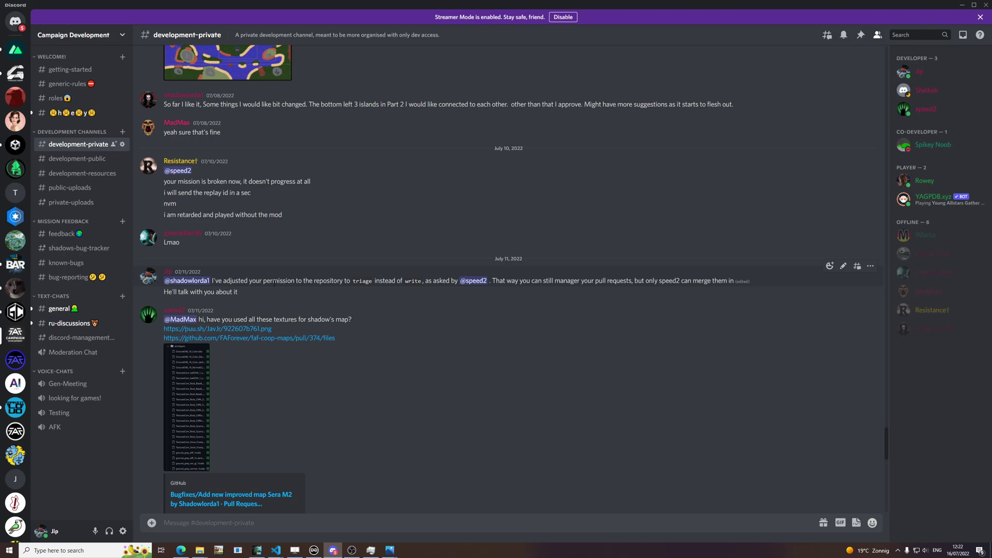
pyautogui.scroll(-3, 279, 284)
pyautogui.scroll(-10, 281, 286)
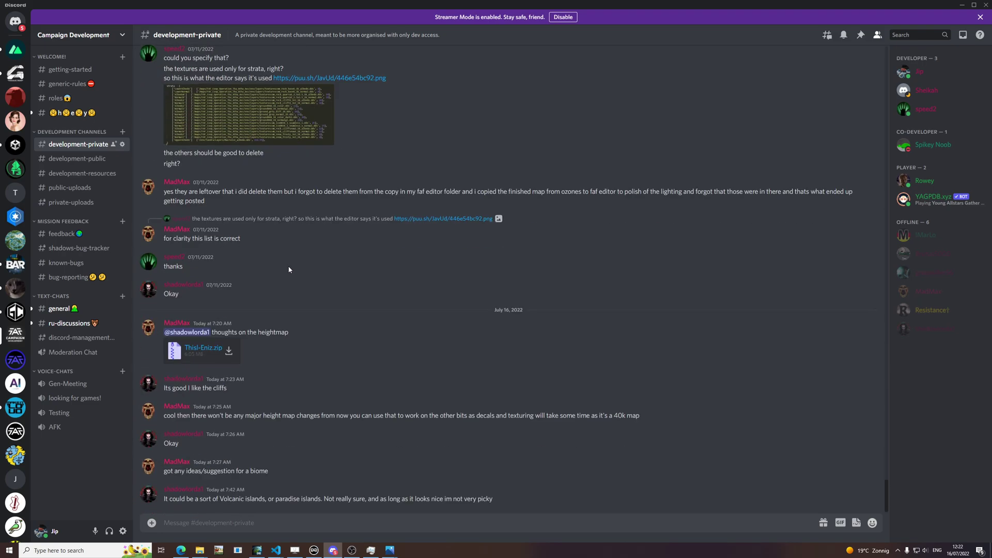
pyautogui.scroll(20, 283, 329)
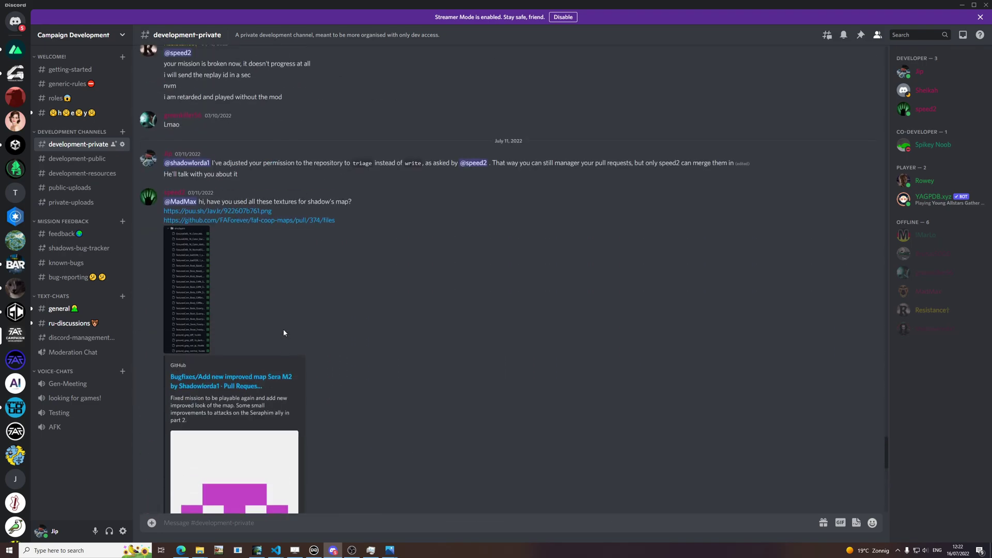
pyautogui.click(962, 5)
# Open the Textures.com home page in a new tab and go through How it Works to the Terms of Use
pyautogui.scroll(2, 252, 59)
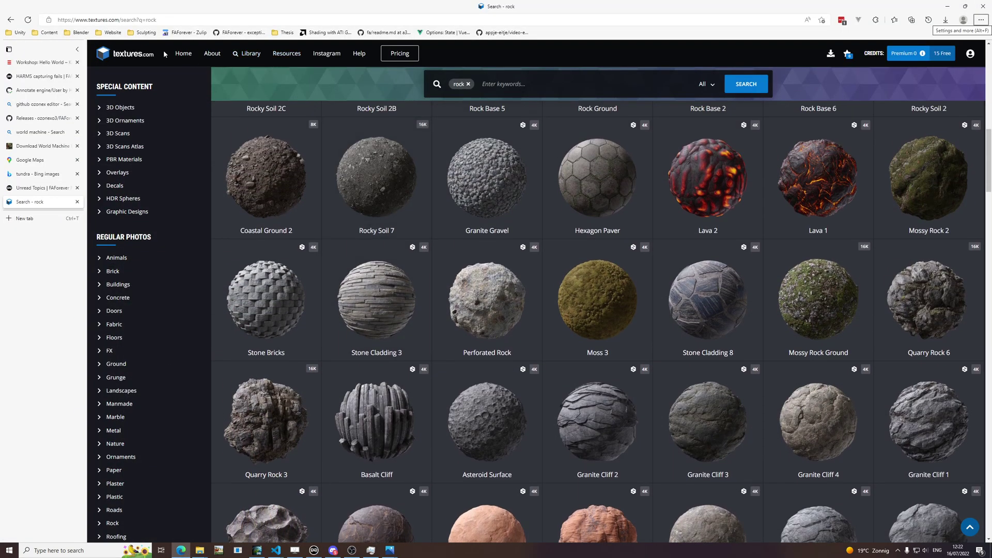
pyautogui.rightClick(132, 54)
pyautogui.click(160, 59)
pyautogui.click(42, 215)
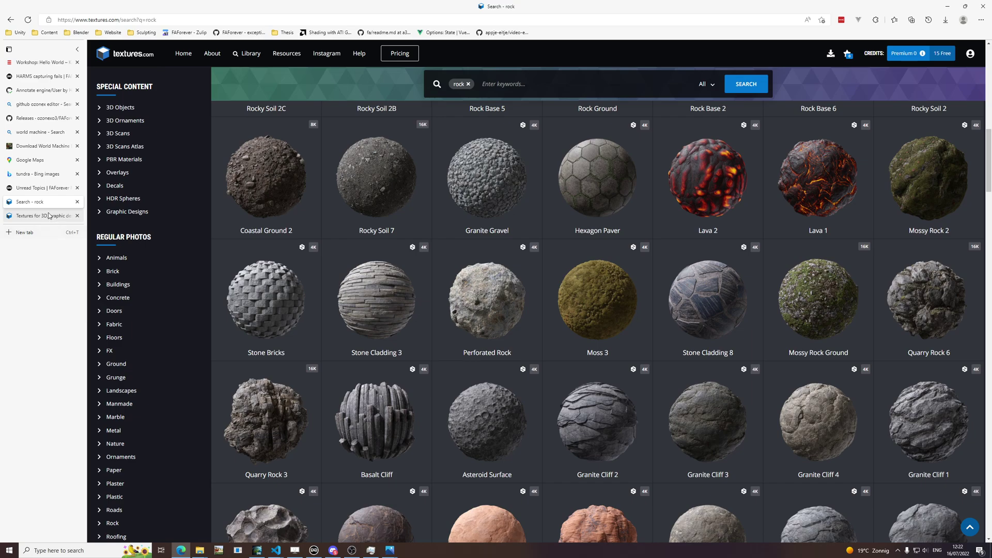
pyautogui.scroll(-10, 541, 387)
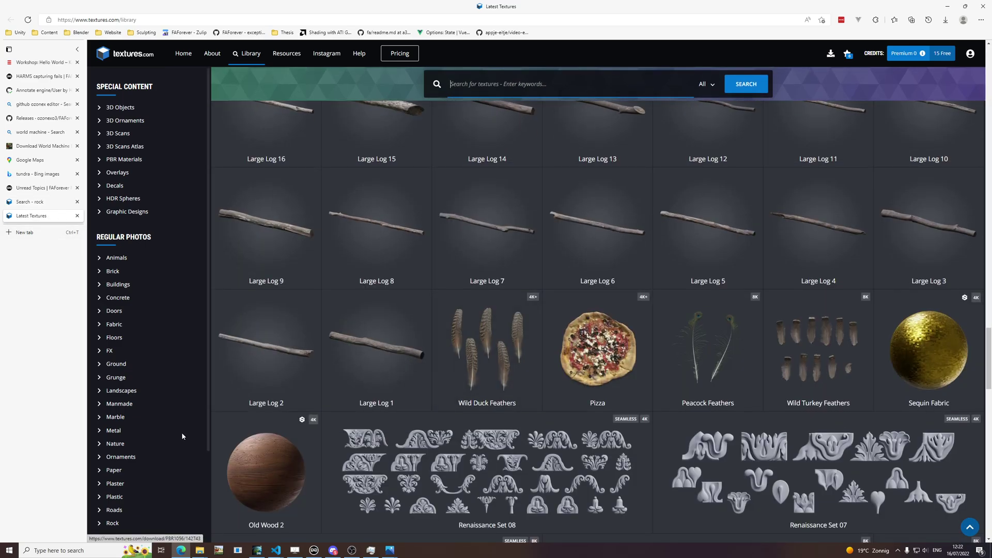
pyautogui.click(137, 59)
pyautogui.scroll(-2, 289, 345)
pyautogui.scroll(-20, 421, 391)
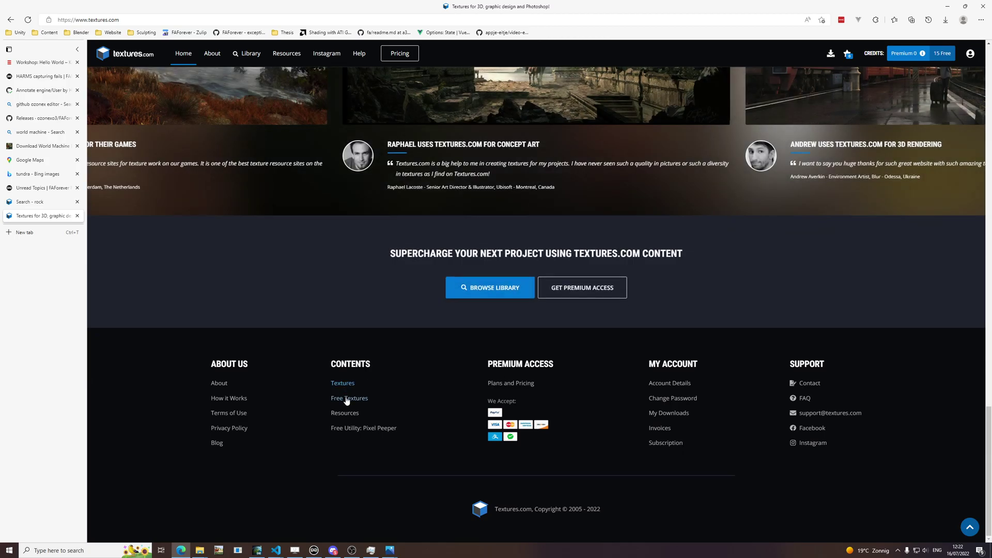
pyautogui.click(235, 399)
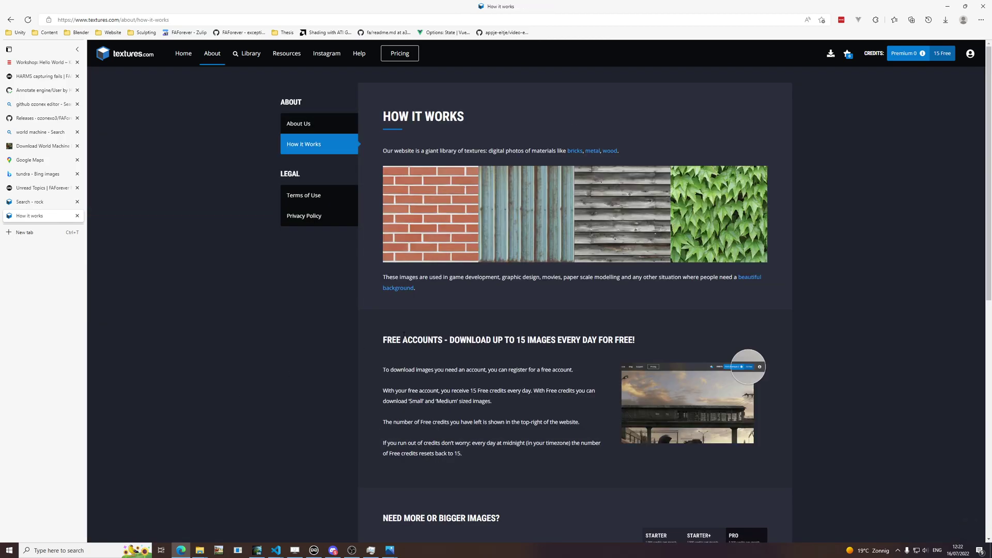
pyautogui.click(309, 195)
# Find "model" in the Terms of Use and copy the quoted attribution text under article 6.2 (c)
pyautogui.scroll(-1, 646, 352)
pyautogui.scroll(-8, 647, 352)
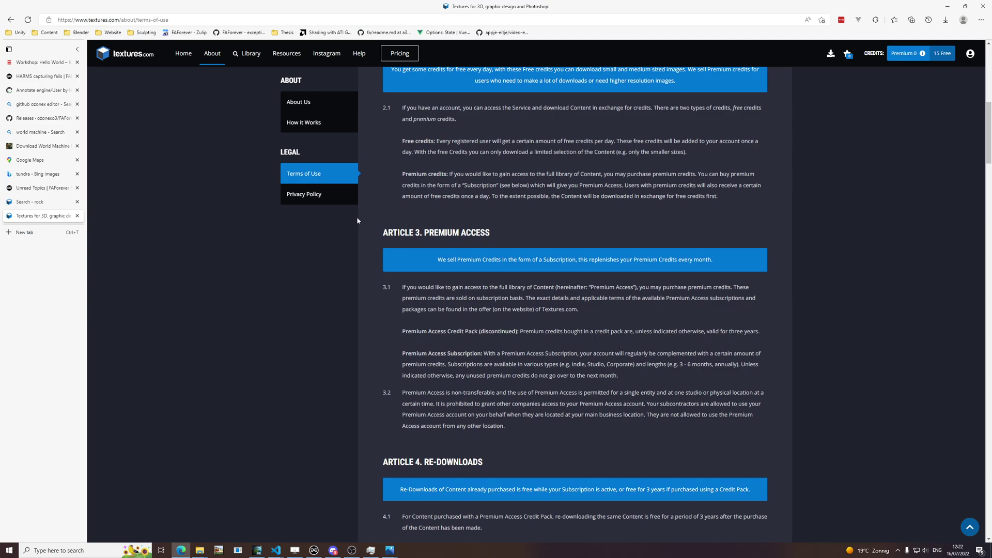
pyautogui.scroll(-3, 499, 291)
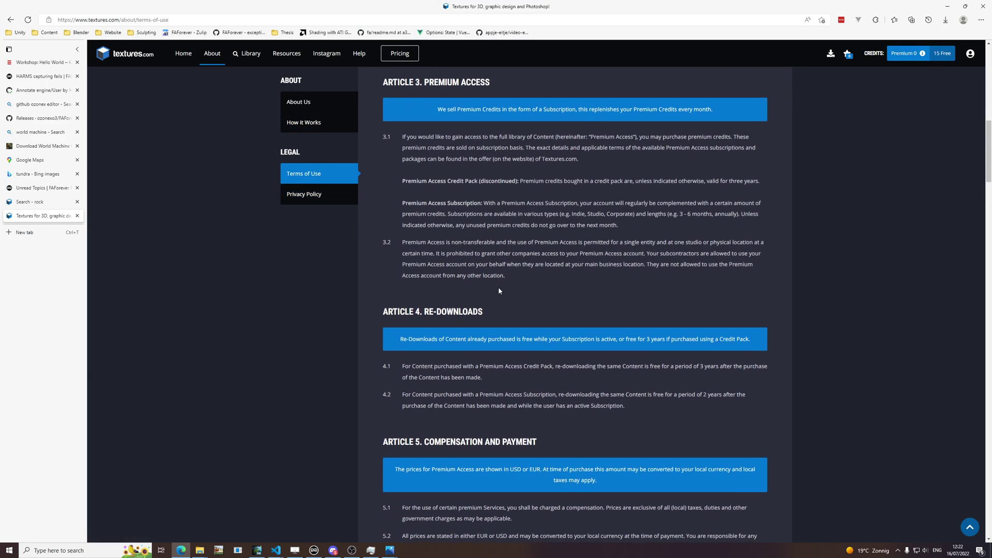
pyautogui.scroll(-2, 498, 291)
pyautogui.hotkey('ctrl', 'f')
pyautogui.write('model')
pyautogui.scroll(-7, 494, 281)
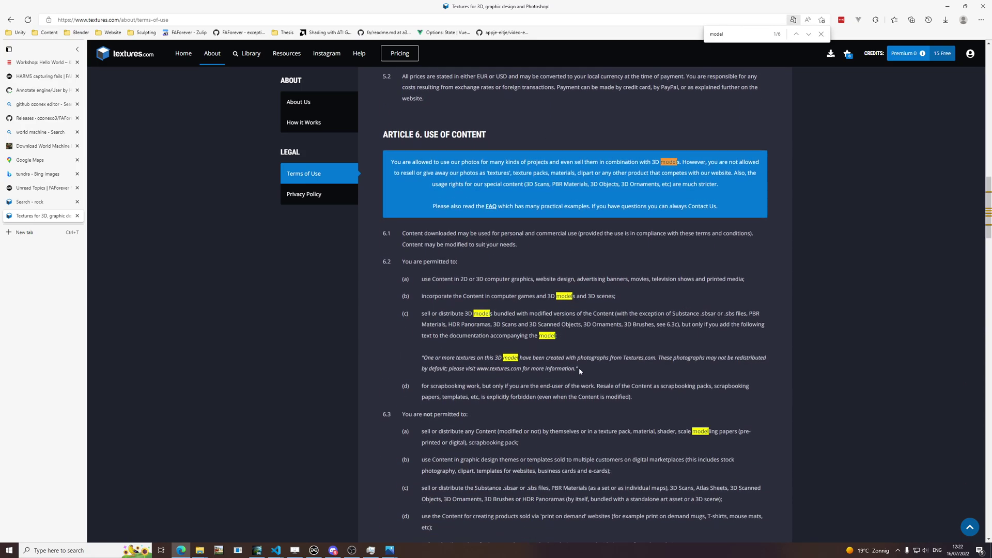
pyautogui.moveTo(579, 369); pyautogui.dragTo(422, 359)
pyautogui.hotkey('ctrl', 'c')
# Switch to the FAF Map Editor and paste the Textures.com attribution text into the map's scenario description
pyautogui.hotkey('alt', 'Tab')
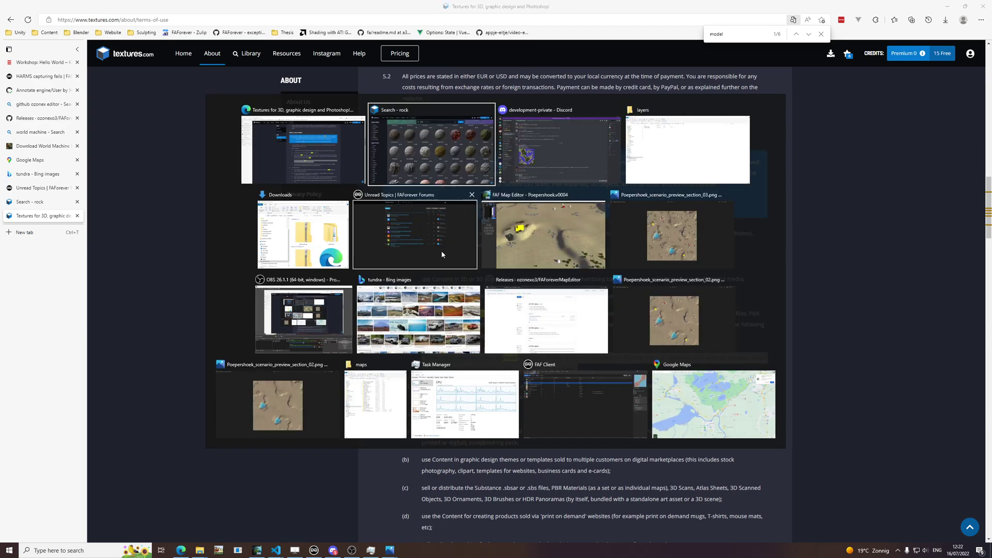
pyautogui.click(521, 224)
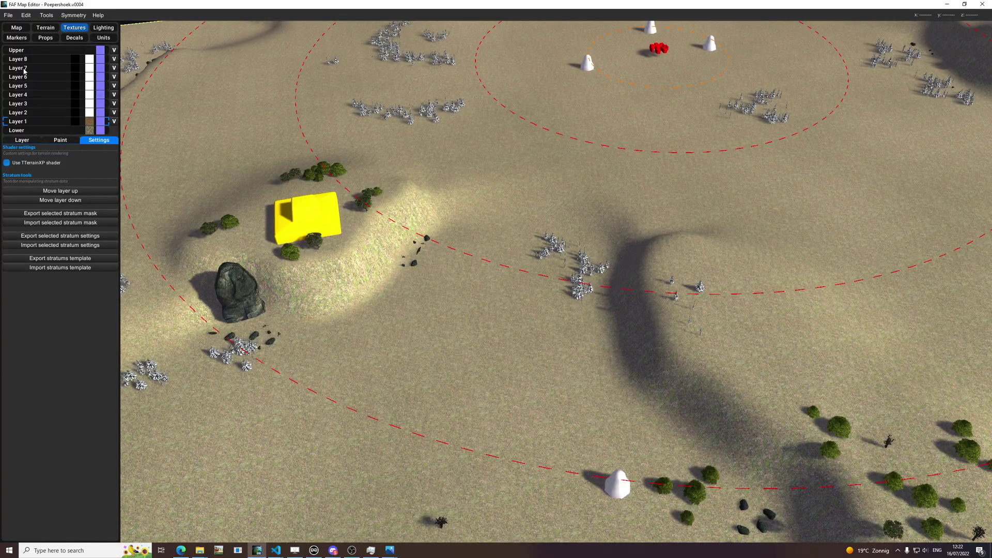
pyautogui.click(16, 28)
pyautogui.hotkey('ctrl', 'v')
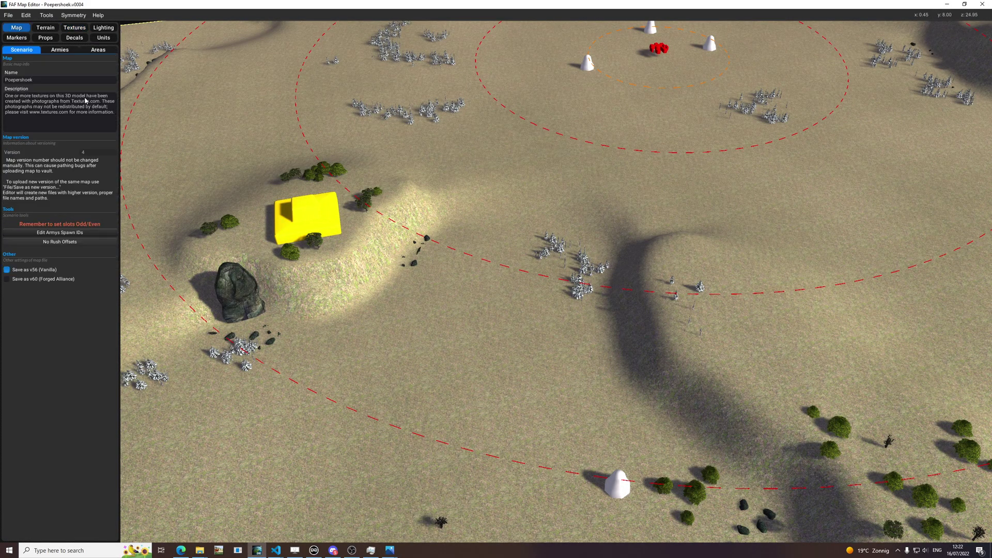
# Replace "3D model" with "map" in the description's attribution text
pyautogui.press('BackSpace')
pyautogui.press('BackSpace')
pyautogui.press('BackSpace')
pyautogui.press('BackSpace')
pyautogui.press('BackSpace')
pyautogui.press('BackSpace')
pyautogui.press('BackSpace')
pyautogui.press('BackSpace')
pyautogui.write('map')
pyautogui.moveTo(37, 113); pyautogui.dragTo(70, 113)
pyautogui.click(108, 110)
pyautogui.moveTo(554, 198); pyautogui.dragTo(592, 192, button='middle')
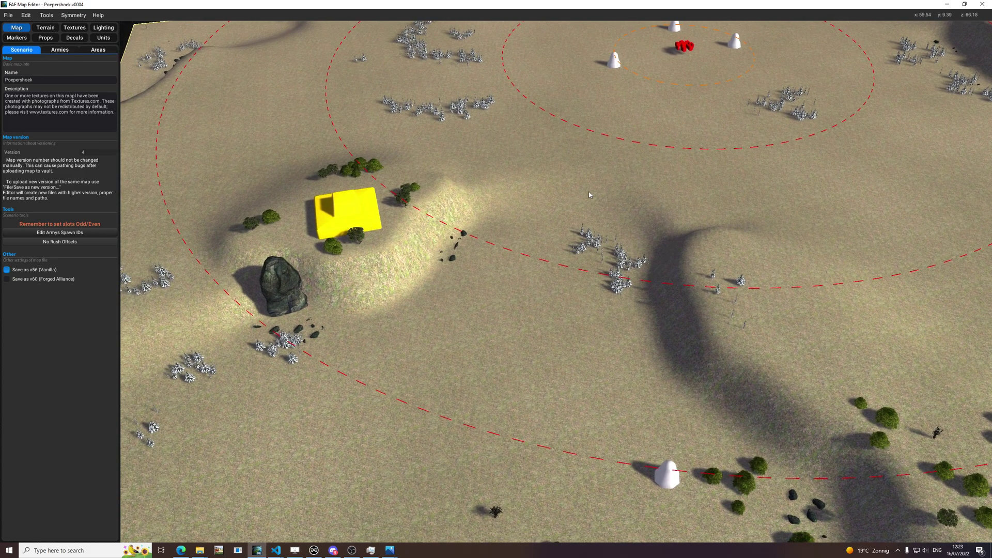
pyautogui.moveTo(500, 218); pyautogui.dragTo(510, 246, button='middle')
pyautogui.moveTo(116, 113); pyautogui.dragTo(5, 96)
pyautogui.click(29, 101)
pyautogui.scroll(4, 638, 207)
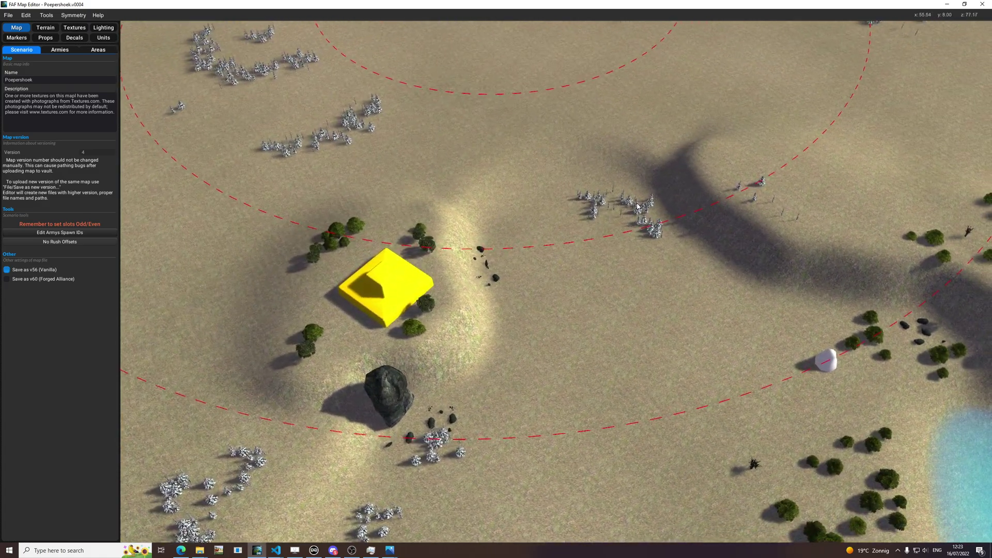